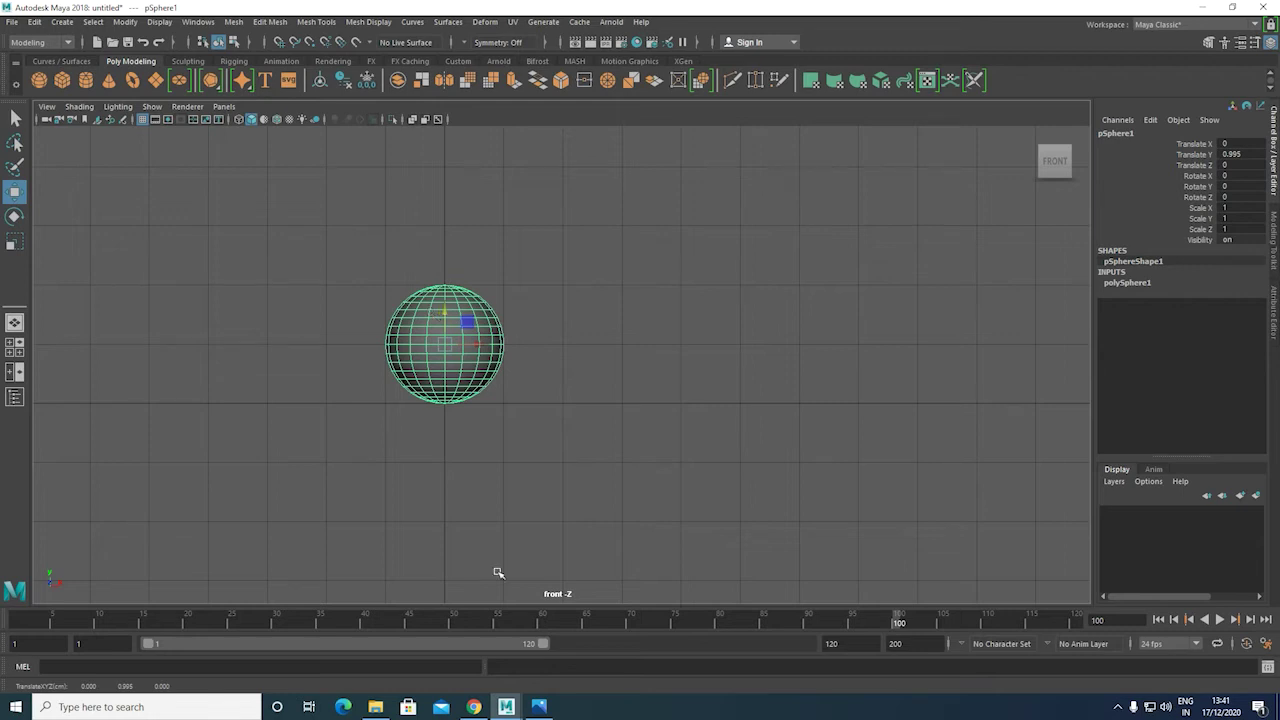
# - Switch to Photos to view the 12 Principles of Animation chart, and return to the Maya scene
pyautogui.click(539, 706)
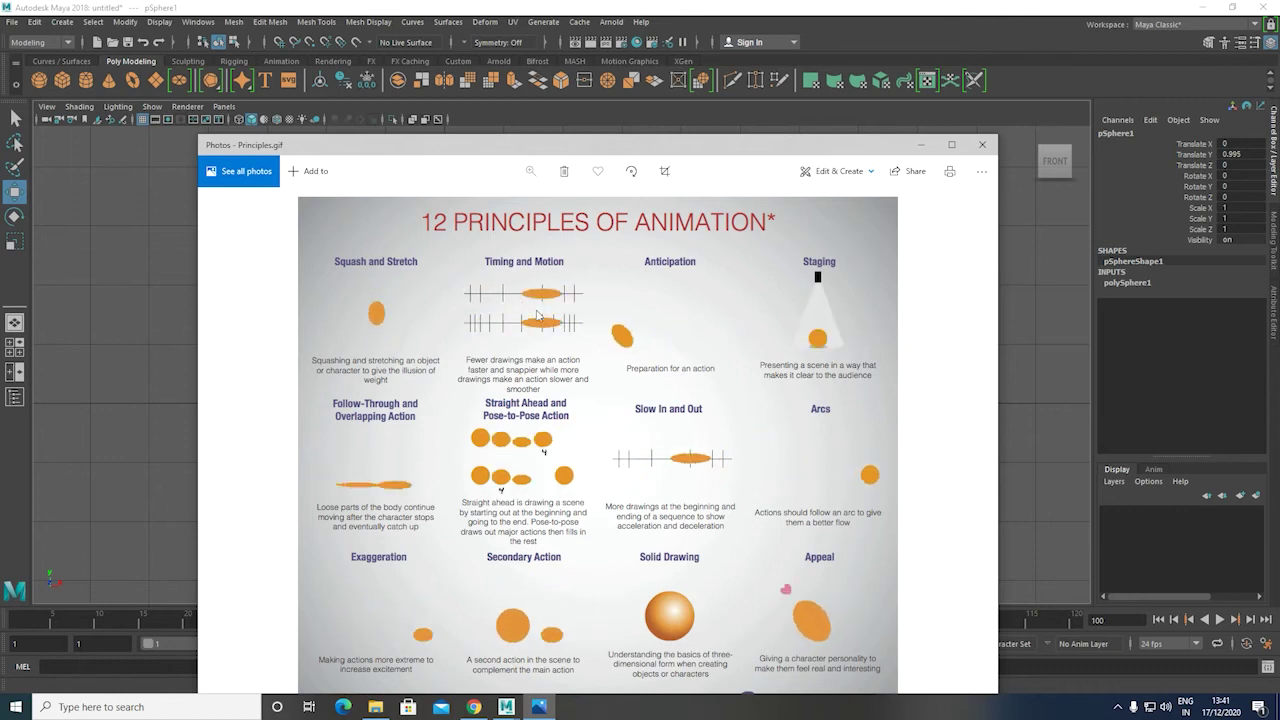
pyautogui.click(918, 147)
# - Freeze the sphere's transformations and set a keyframe for it at frame 1
pyautogui.scroll(-2, 228, 363)
pyautogui.moveTo(41, 612); pyautogui.dragTo(22, 628)
pyautogui.press('s')
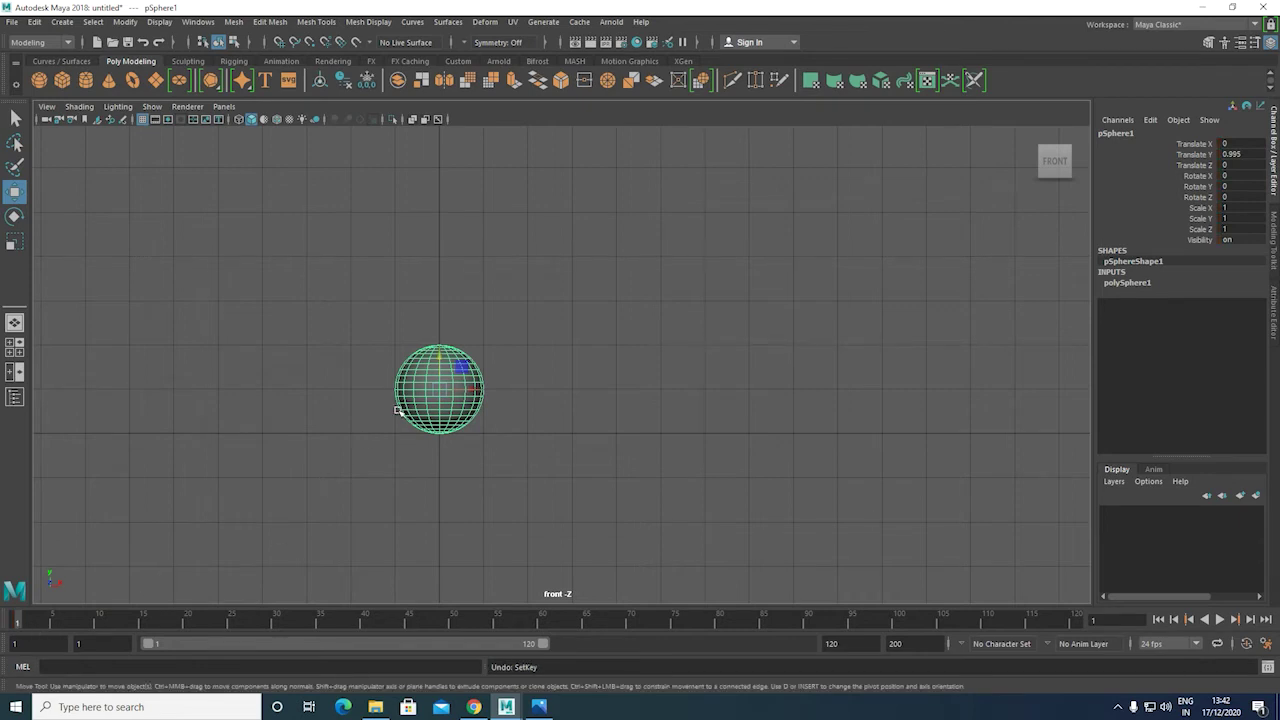
pyautogui.moveTo(332, 364); pyautogui.dragTo(478, 441)
pyautogui.click(125, 21)
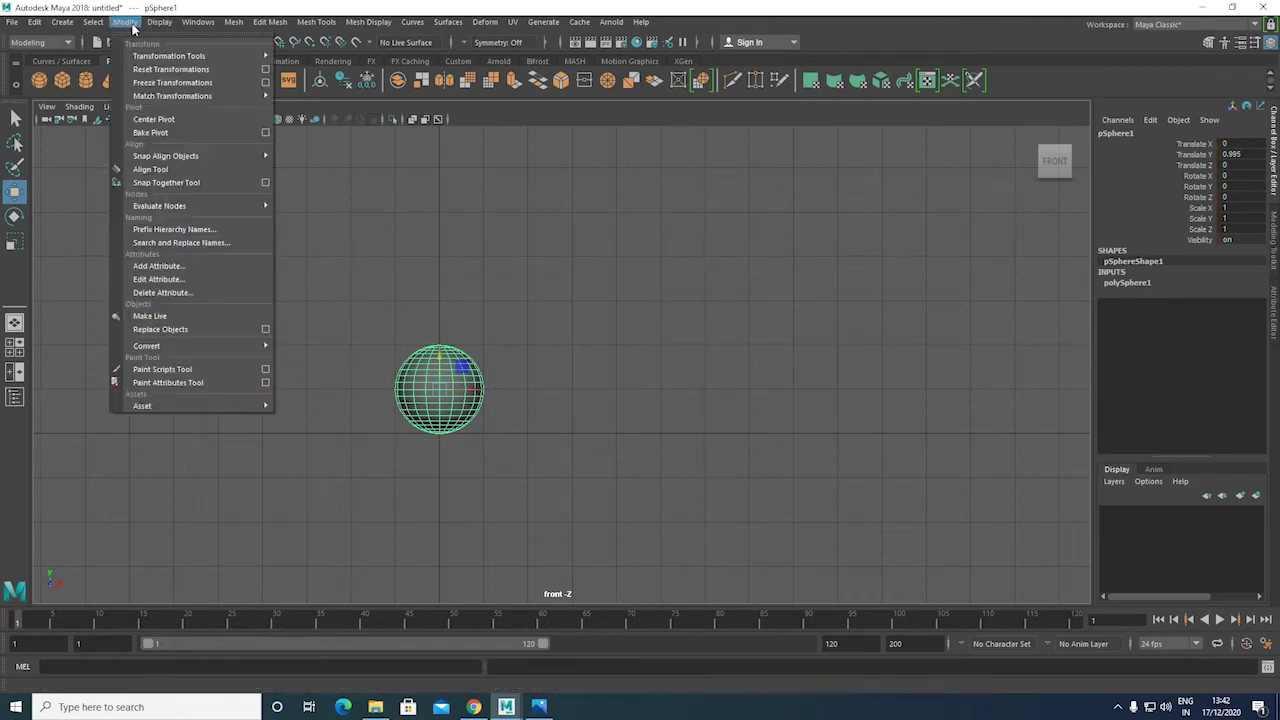
pyautogui.click(157, 84)
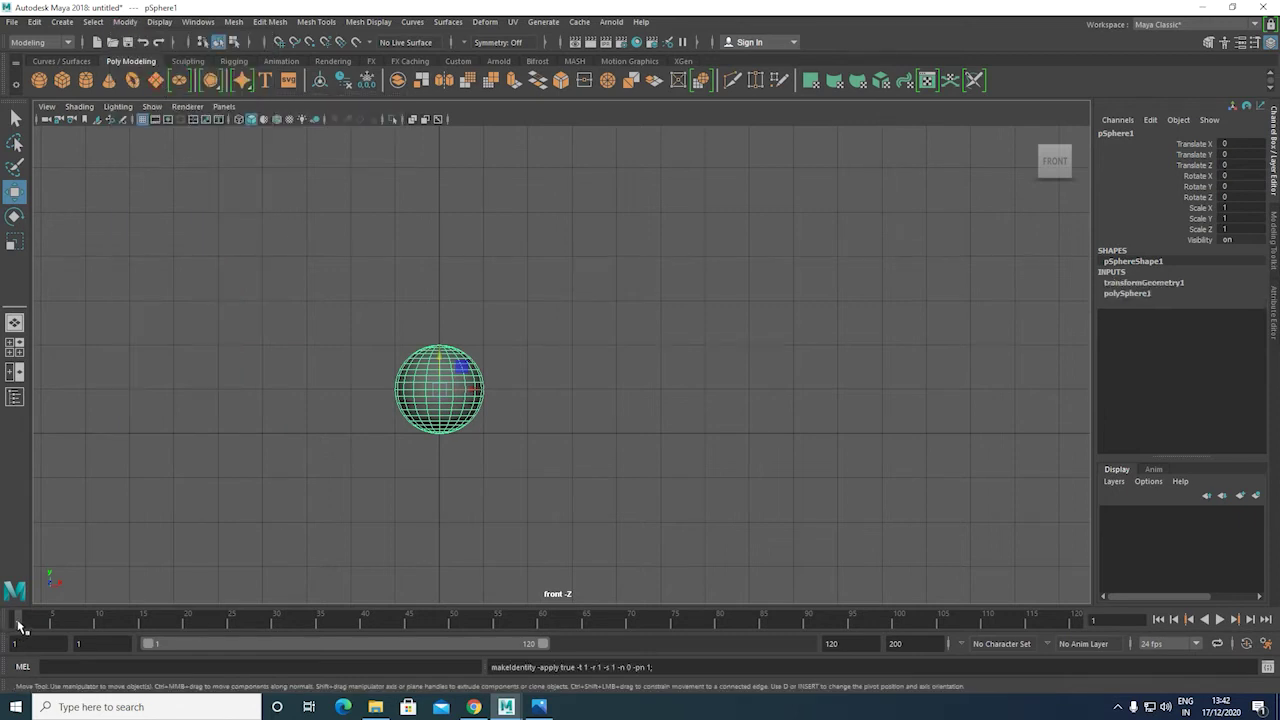
pyautogui.press('s')
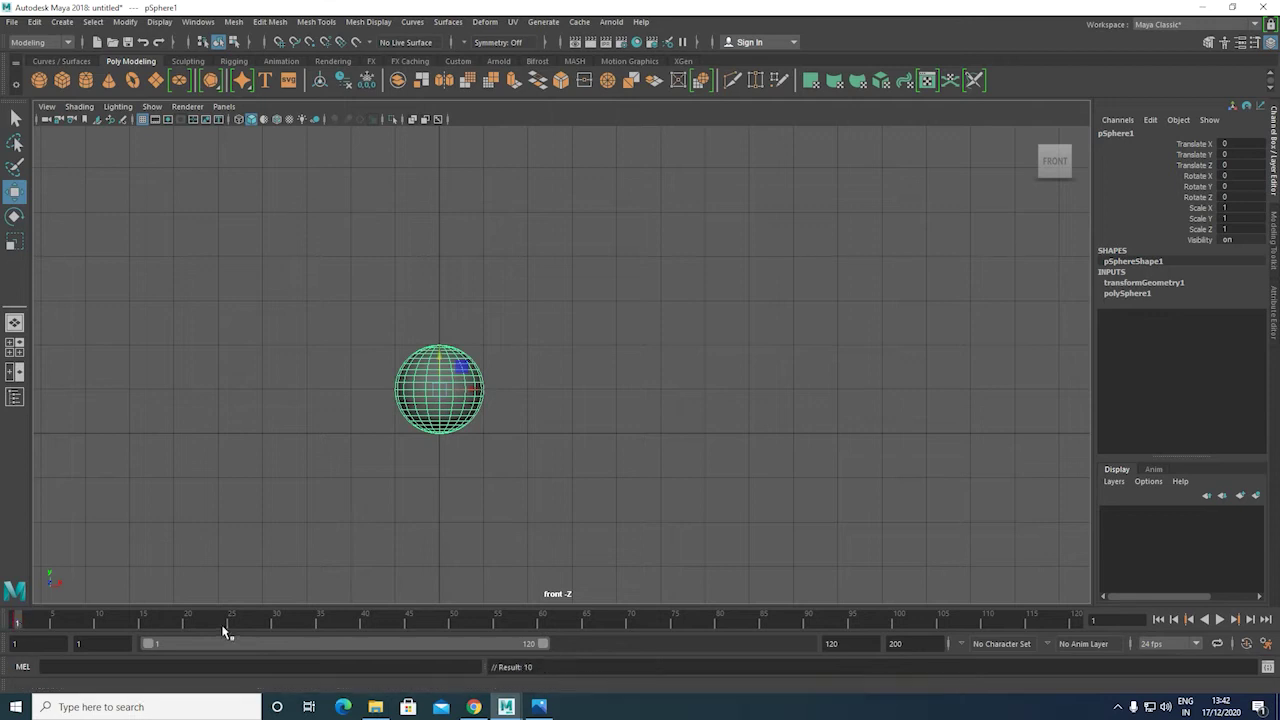
# - Keyframe the sphere at about X 3.54, Y 2.83 on frame 5 and about X 6.1, Y 0.015 on frame 10
pyautogui.moveTo(22, 623); pyautogui.dragTo(52, 622)
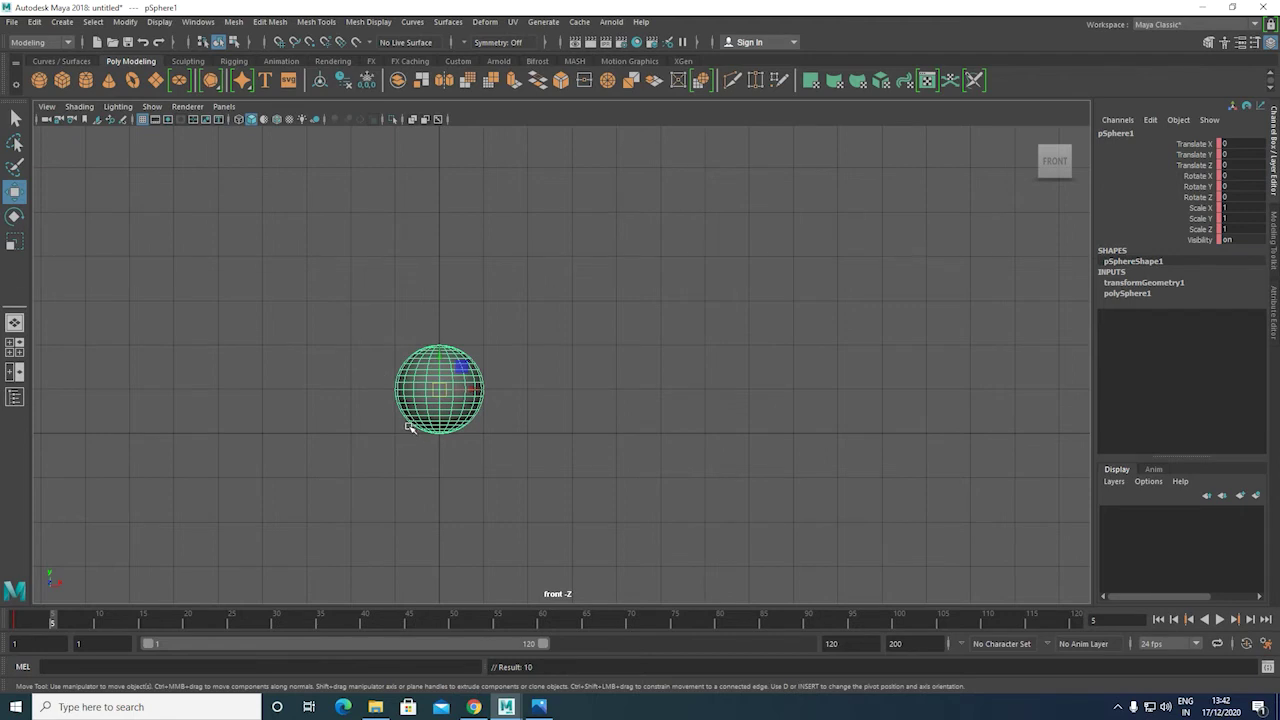
pyautogui.moveTo(441, 392); pyautogui.dragTo(598, 268)
pyautogui.press('s')
pyautogui.moveTo(54, 627); pyautogui.dragTo(99, 622)
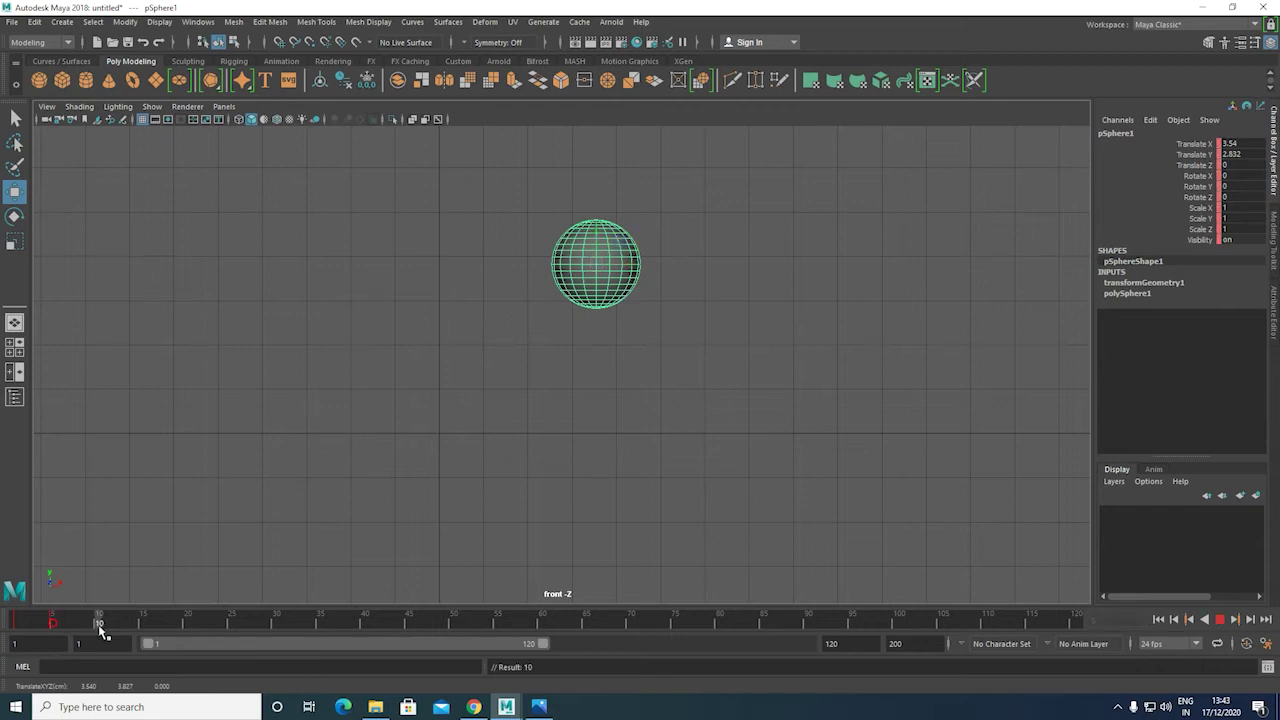
pyautogui.moveTo(595, 265)
pyautogui.mouseDown()
pyautogui.moveTo(677, 337)
pyautogui.moveTo(709, 389)
pyautogui.mouseUp()
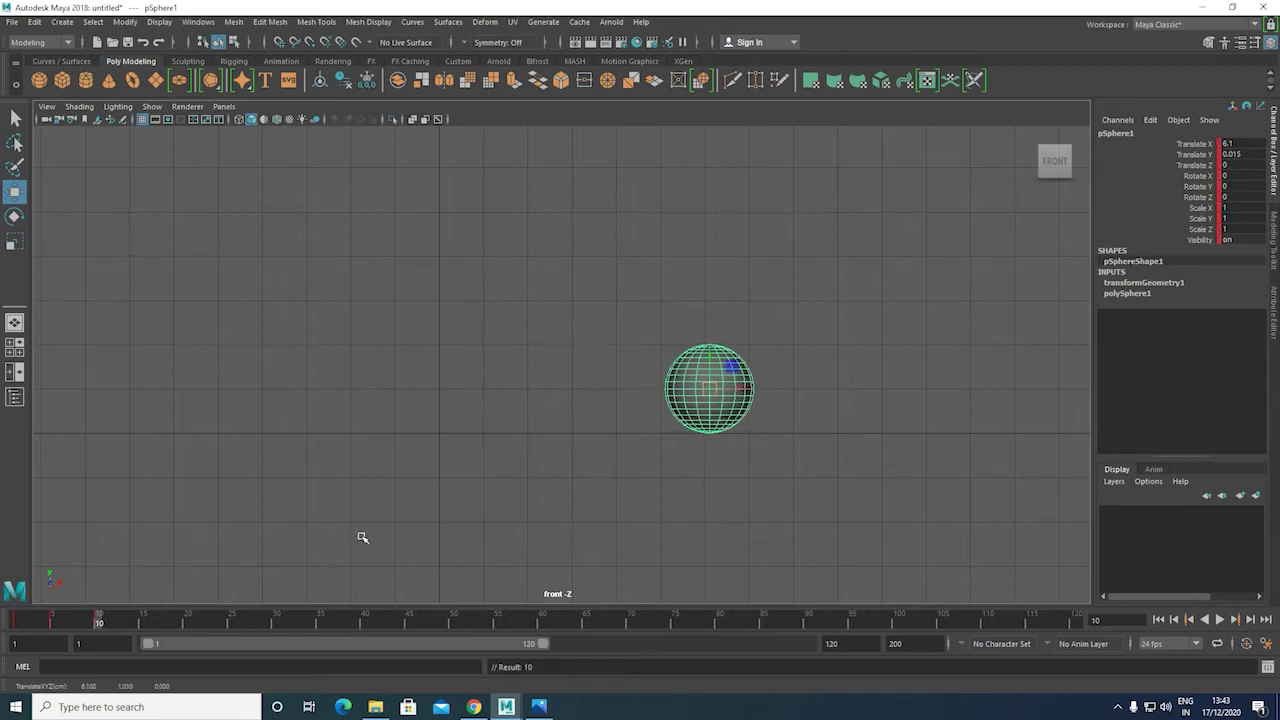
# - Play the sphere's jump animation from frame 1 in the perspective view and rewind it to the start
pyautogui.press('space')
pyautogui.press('space')
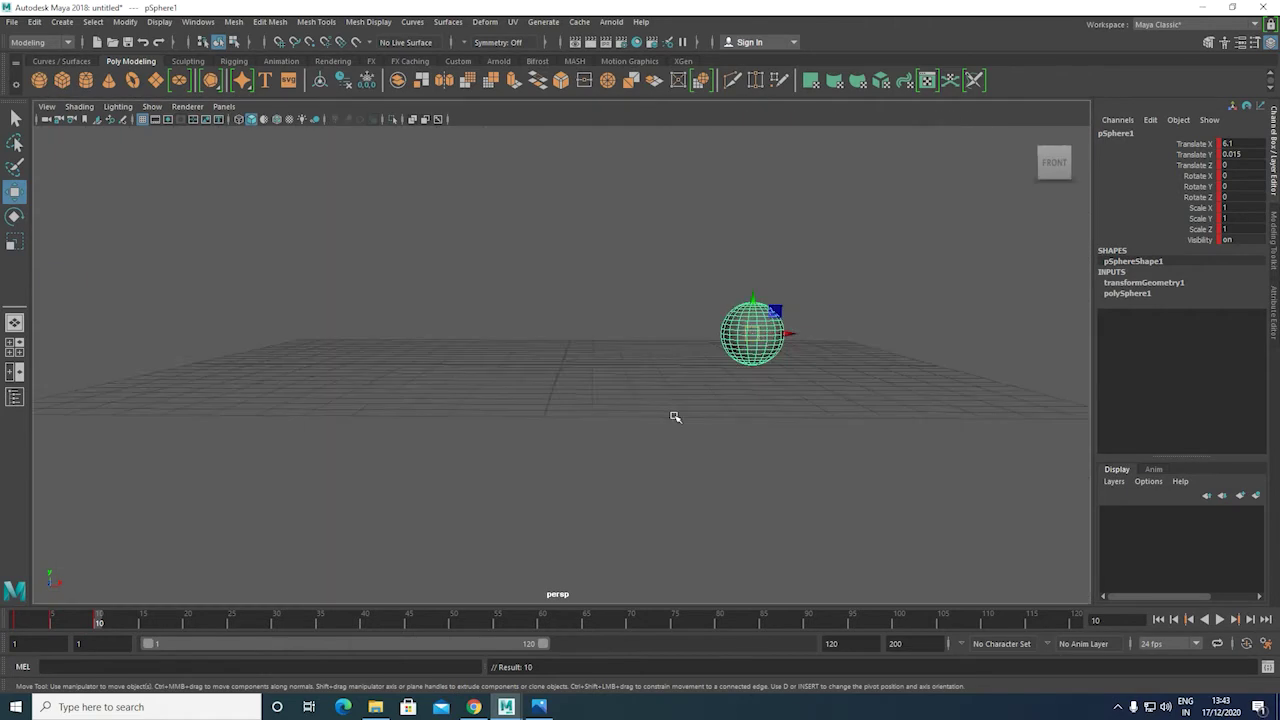
pyautogui.click(1172, 621)
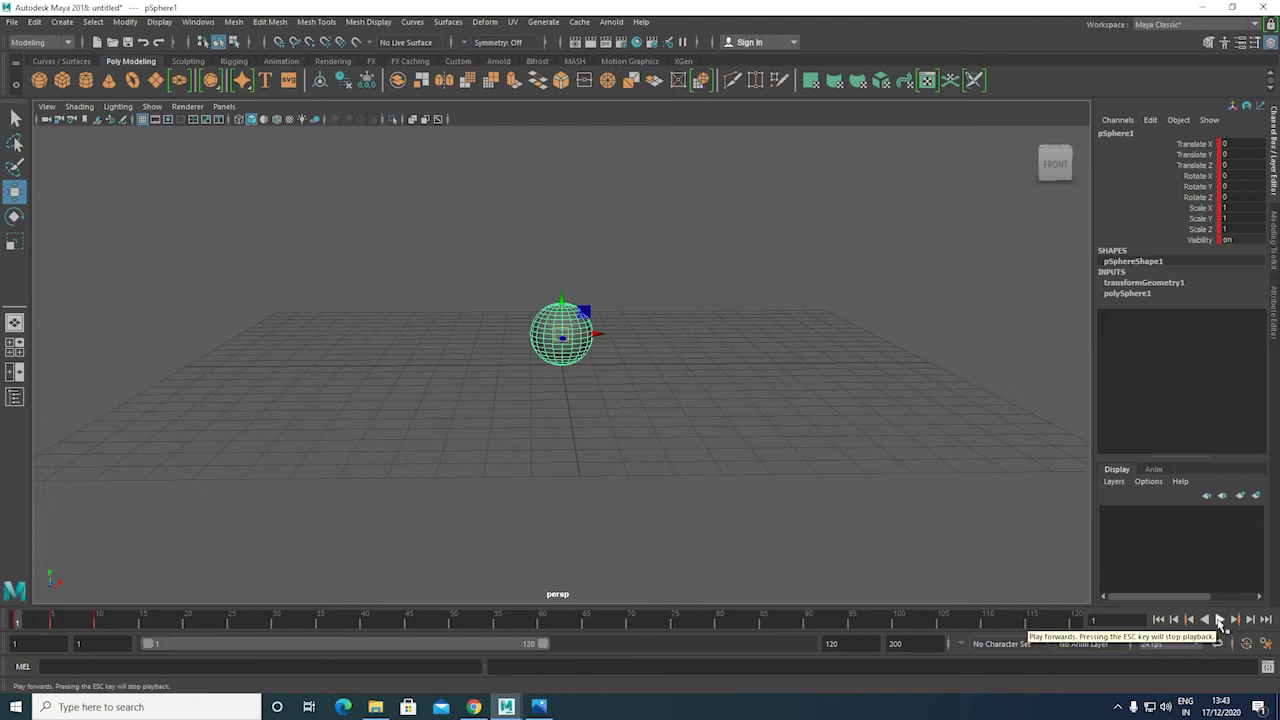
pyautogui.click(1219, 621)
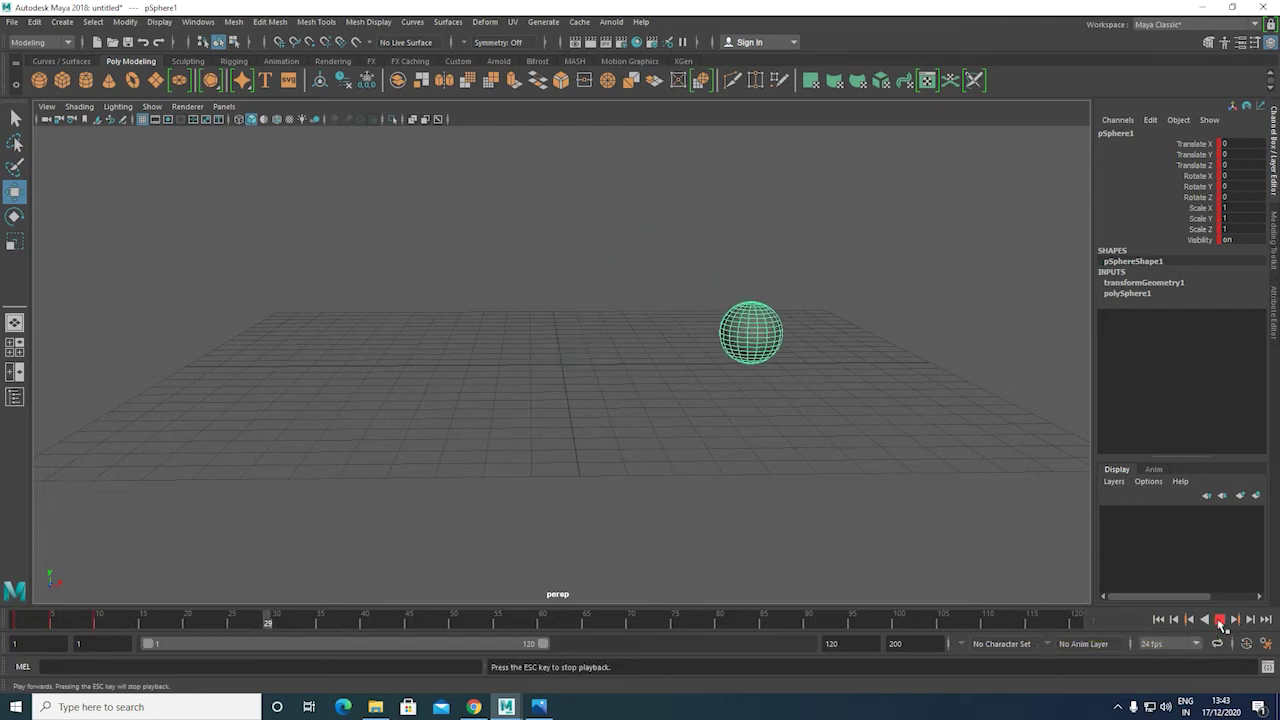
pyautogui.click(1219, 621)
pyautogui.click(1158, 621)
pyautogui.click(1219, 621)
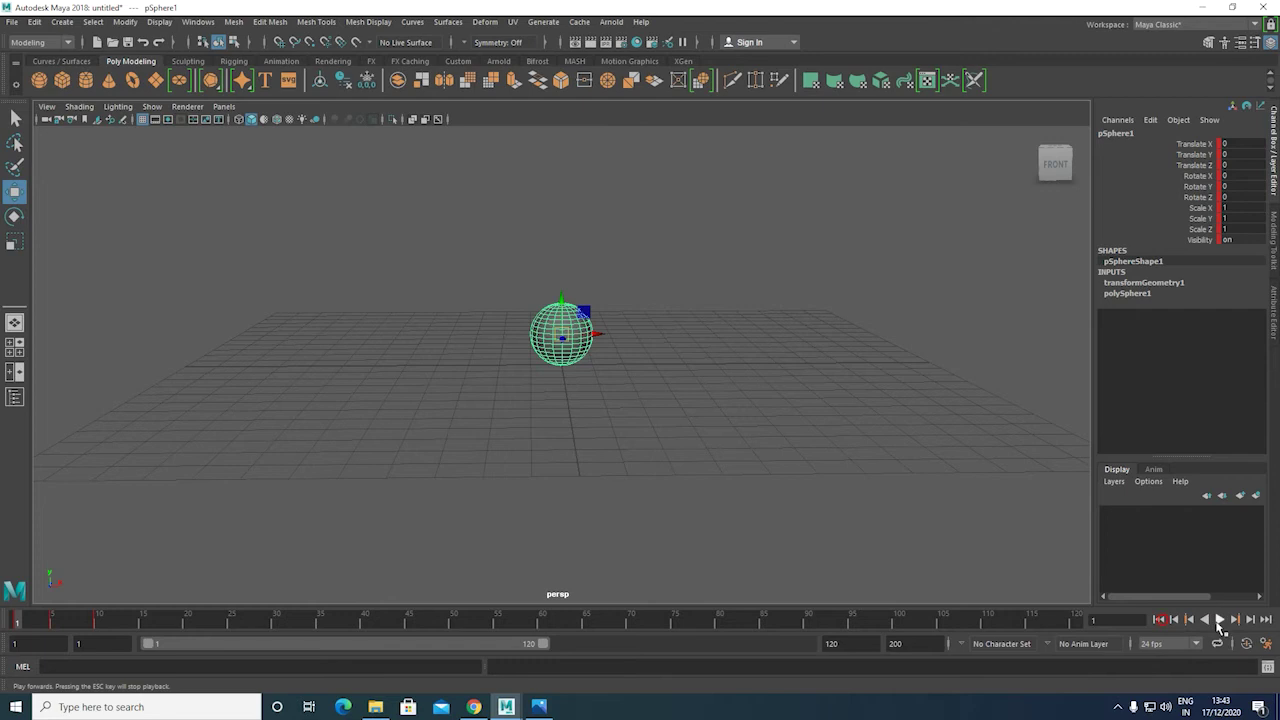
pyautogui.click(1220, 620)
pyautogui.click(1158, 619)
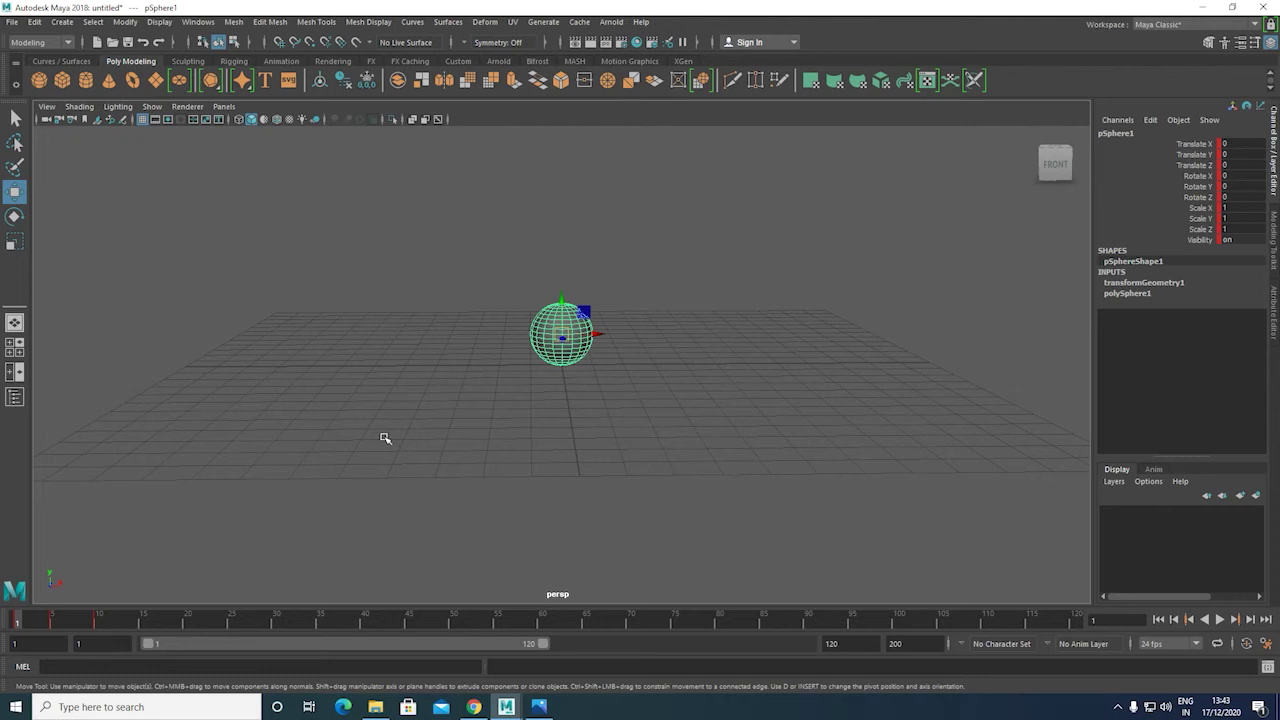
# - Create a second polygon sphere and move it in front of the first to about Translate Z 2.581
pyautogui.click(39, 80)
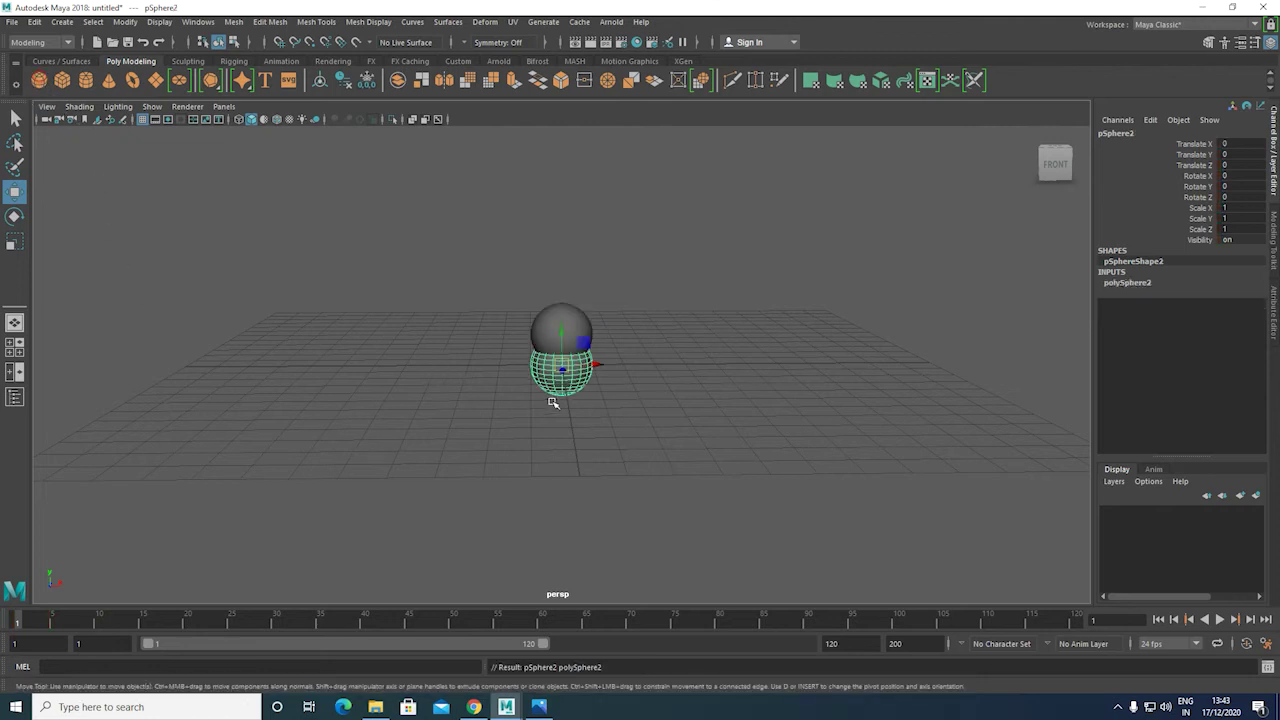
pyautogui.keyDown('alt'); pyautogui.moveTo(563, 420); pyautogui.dragTo(651, 446); pyautogui.keyUp('alt')
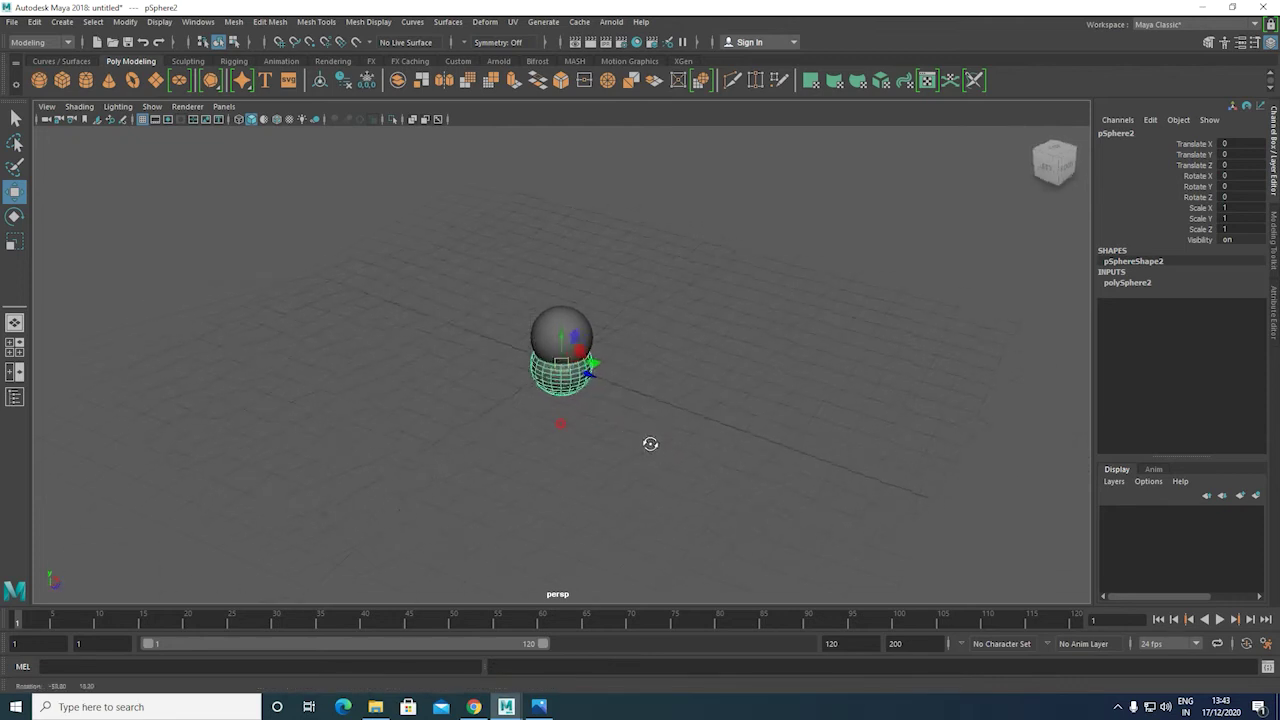
pyautogui.moveTo(597, 375); pyautogui.dragTo(657, 400)
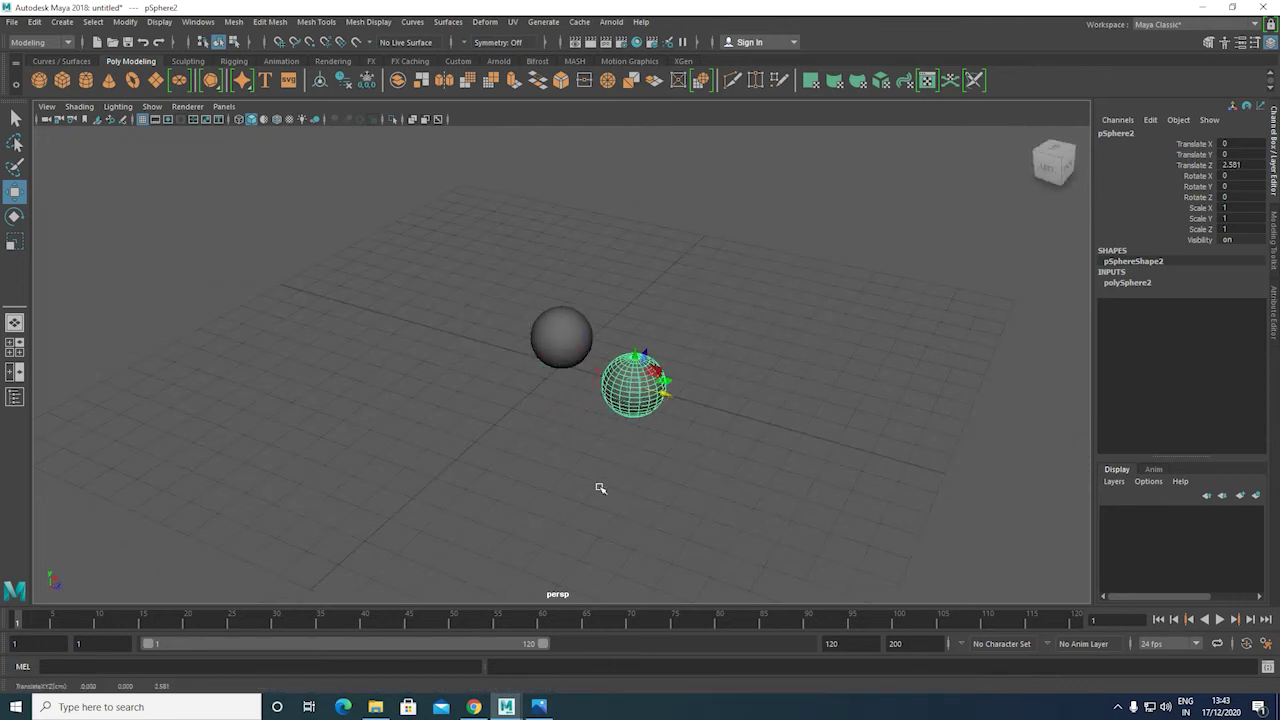
# - Raise the second sphere to about Translate Y 0.991 so its base rests on the grid line
pyautogui.press('space')
pyautogui.press('space')
pyautogui.moveTo(438, 408); pyautogui.dragTo(438, 359)
pyautogui.press('space')
pyautogui.press('space')
pyautogui.keyDown('alt'); pyautogui.moveTo(726, 331); pyautogui.dragTo(617, 309); pyautogui.keyUp('alt')
pyautogui.press('space')
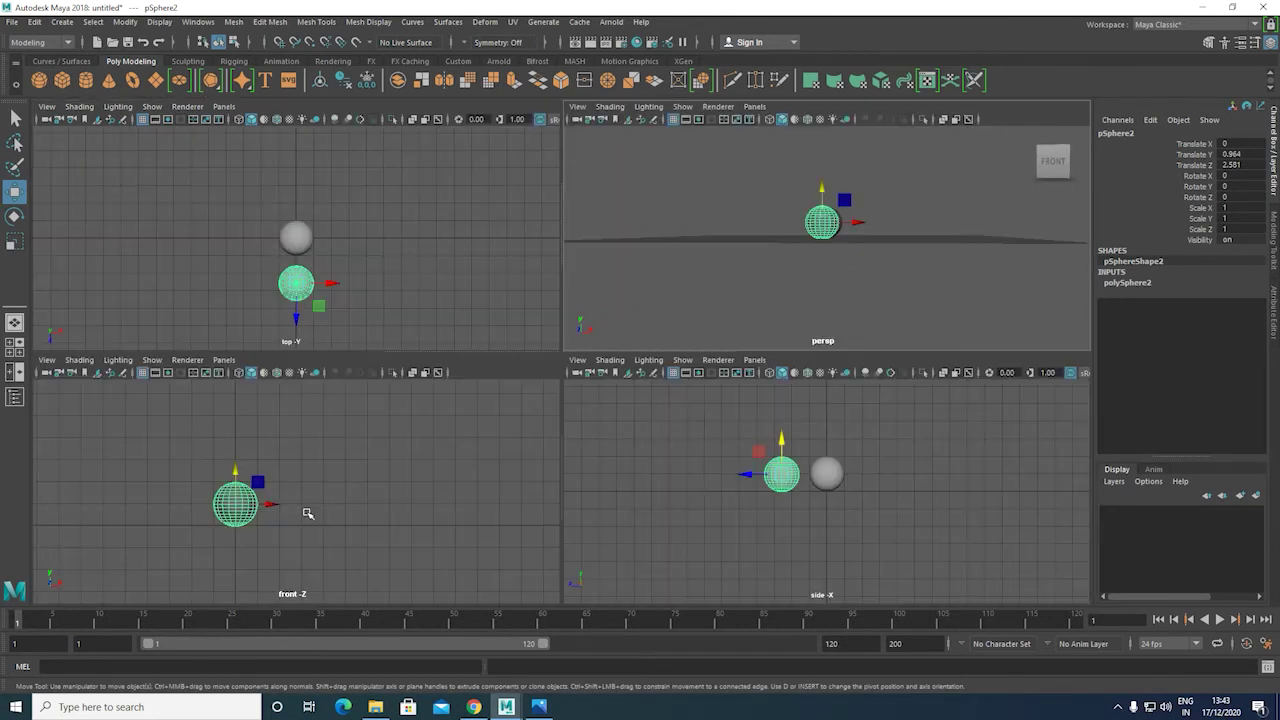
pyautogui.press('space')
pyautogui.scroll(5, 326, 446)
pyautogui.keyDown('alt'); pyautogui.moveTo(351, 434); pyautogui.dragTo(491, 361, button='middle'); pyautogui.keyUp('alt')
pyautogui.moveTo(487, 313); pyautogui.dragTo(489, 309)
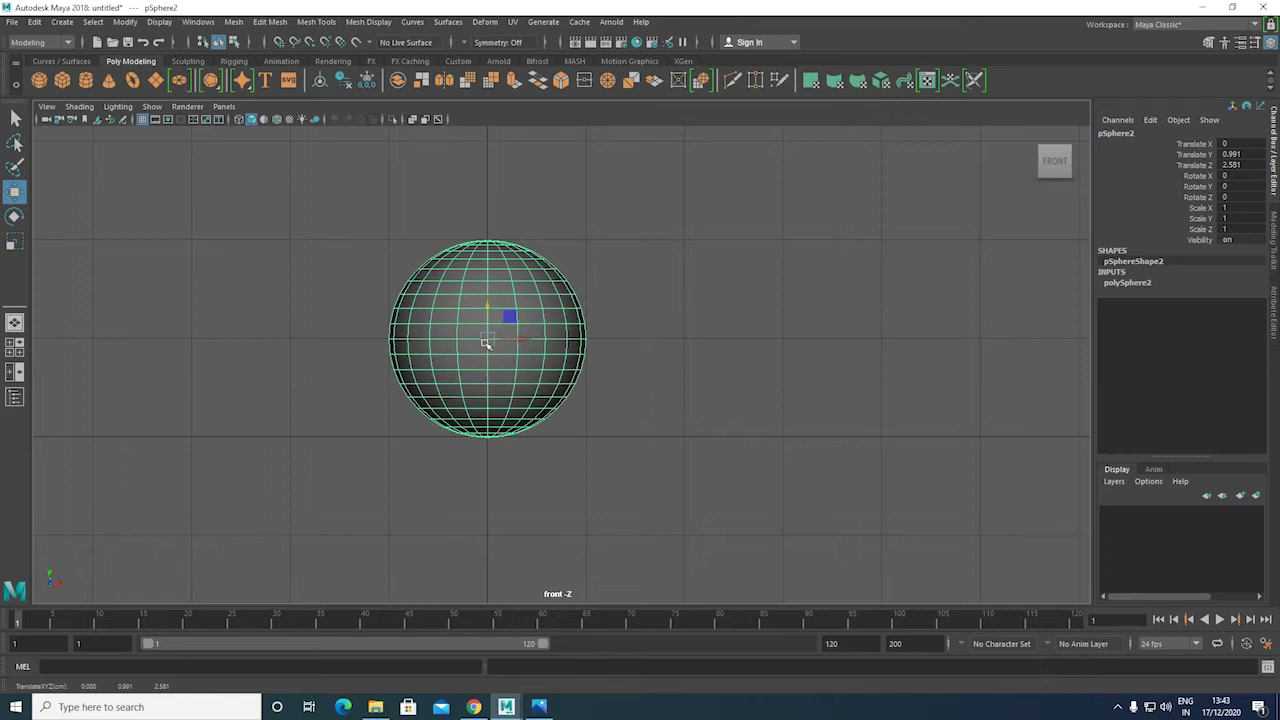
# - Move the second sphere's pivot down from its center to the bottom of the sphere
pyautogui.press('d')
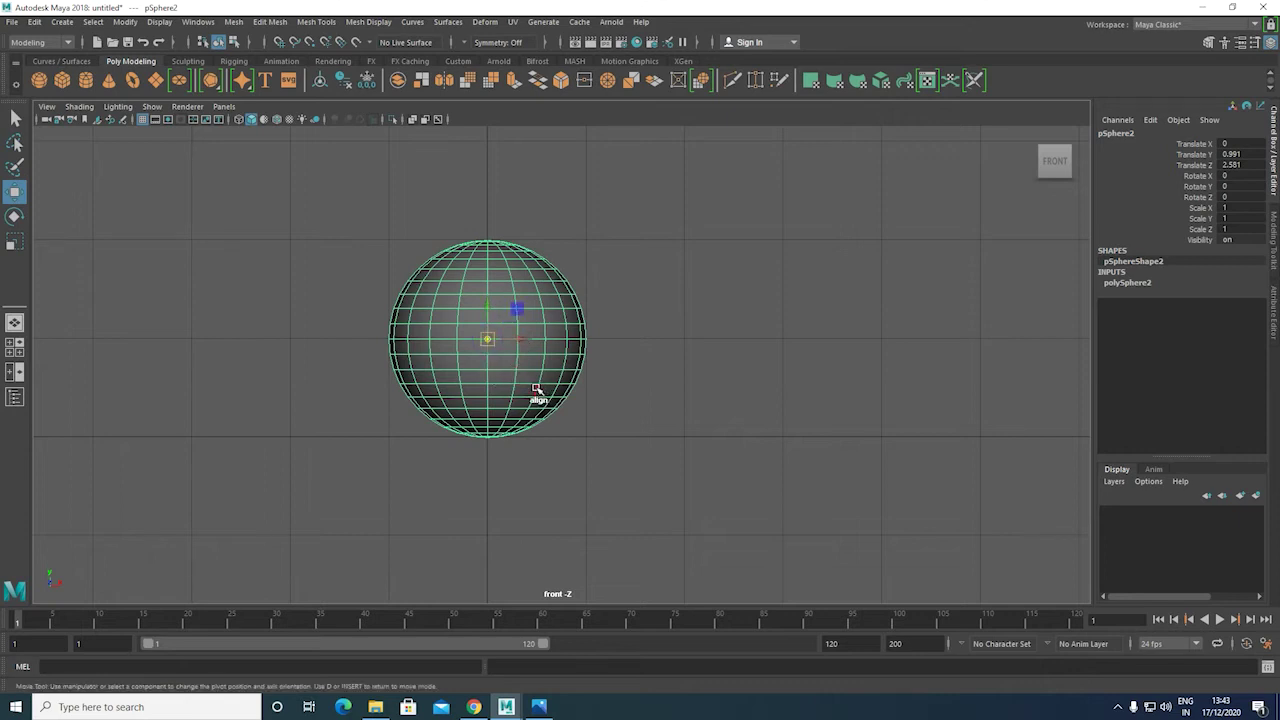
pyautogui.click(526, 367)
pyautogui.moveTo(487, 306); pyautogui.dragTo(512, 404)
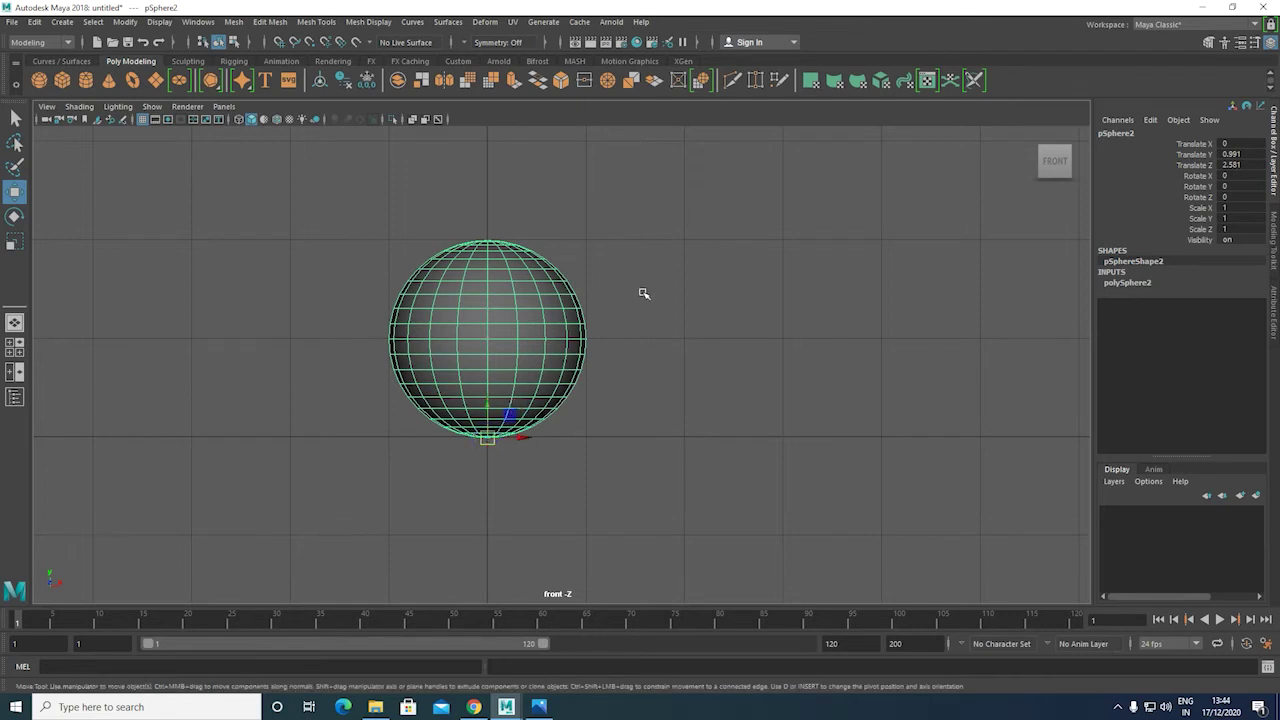
# - Examine the second sphere's relocated pivot in the perspective view and return to the front view
pyautogui.press('space')
pyautogui.press('b')
pyautogui.press('space')
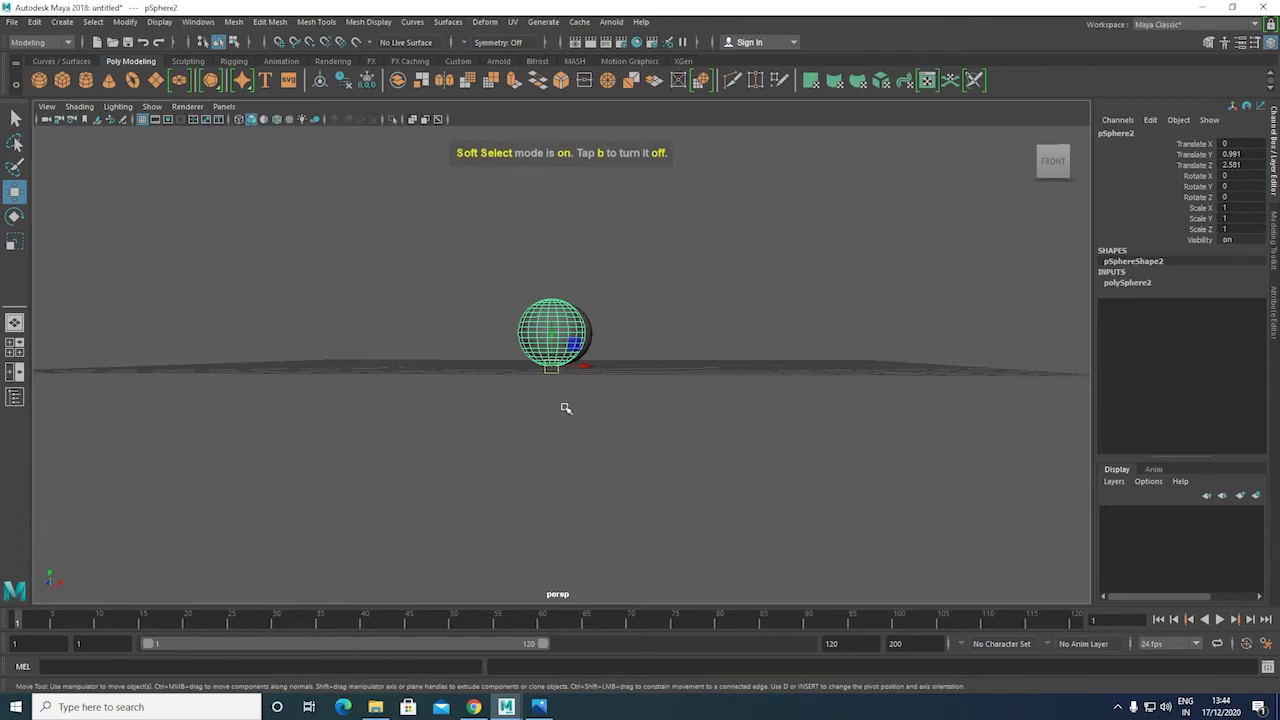
pyautogui.keyDown('alt'); pyautogui.moveTo(583, 407); pyautogui.dragTo(551, 451); pyautogui.keyUp('alt')
pyautogui.scroll(5, 557, 436)
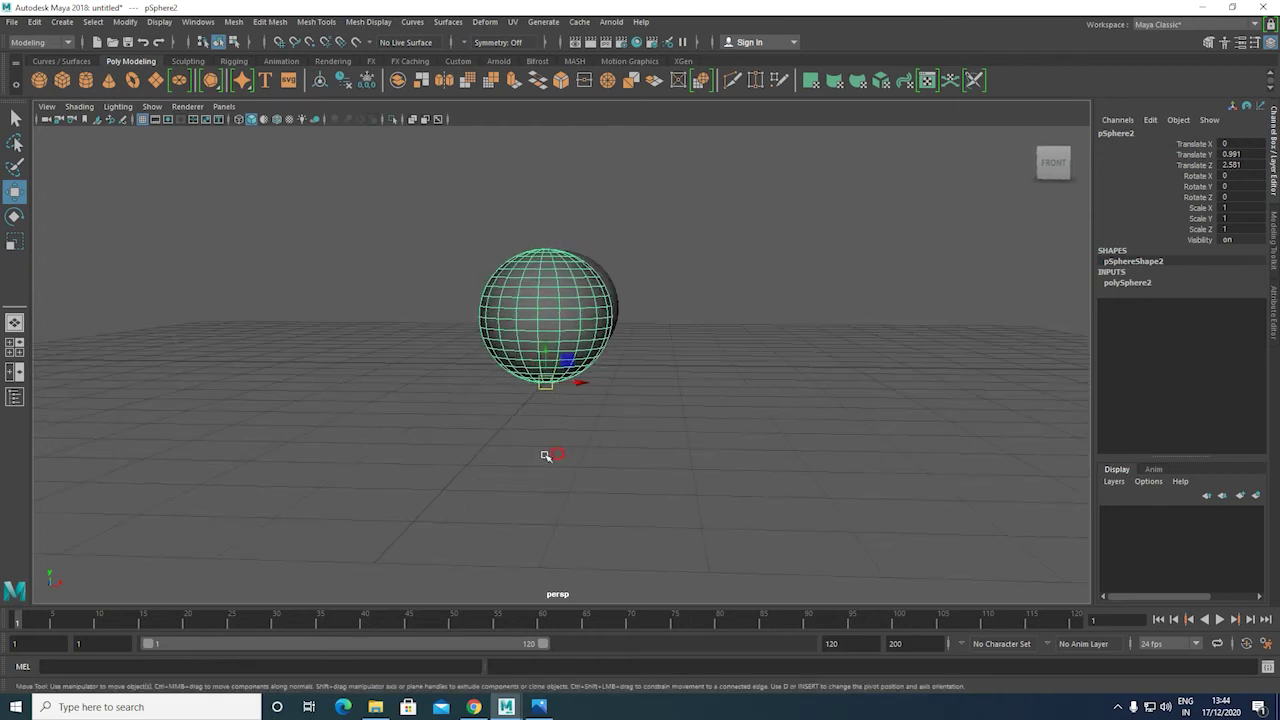
pyautogui.press('space')
pyautogui.press('space')
pyautogui.press('space')
pyautogui.press('space')
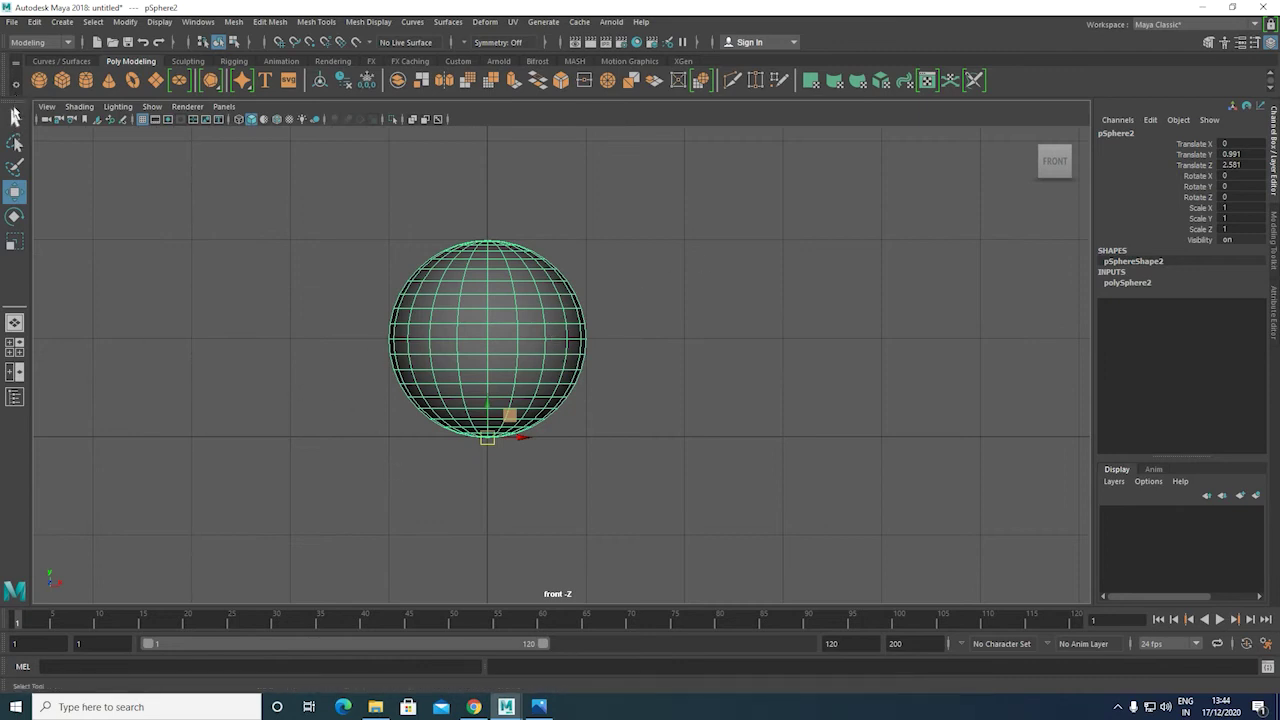
# - Freeze the second sphere's transformations and set a keyframe for it at frame 1
pyautogui.click(125, 21)
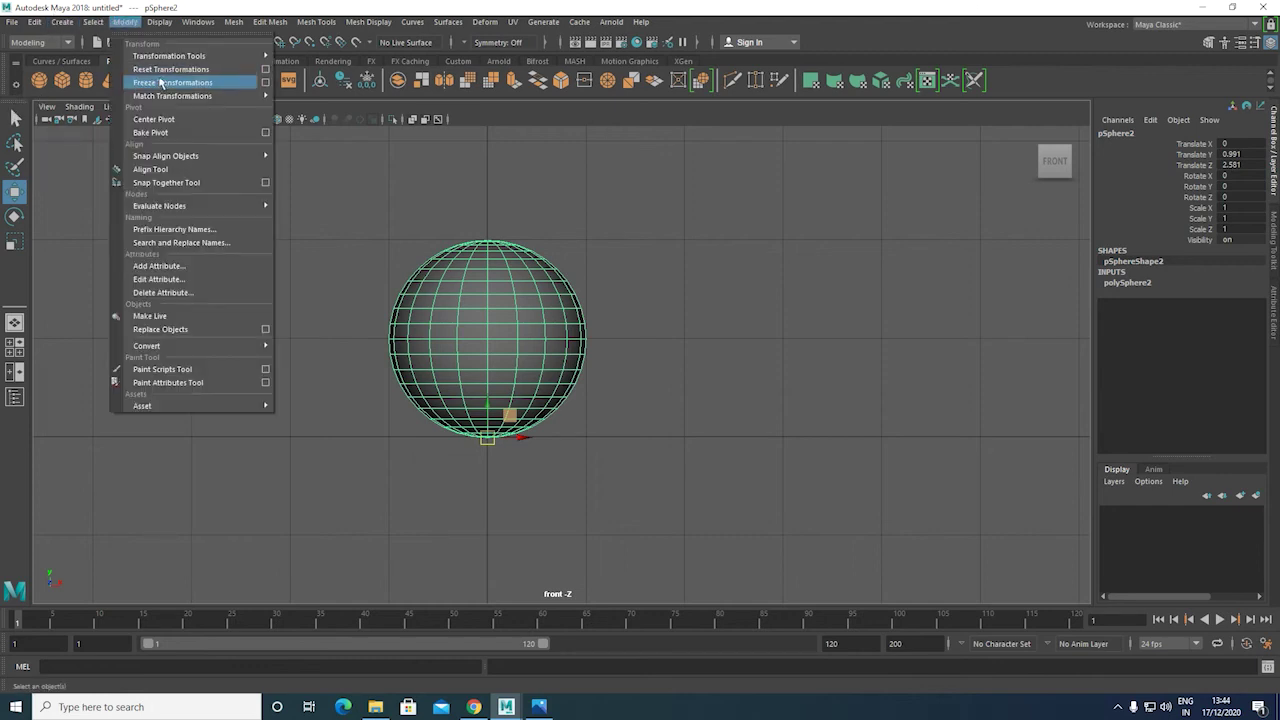
pyautogui.click(160, 83)
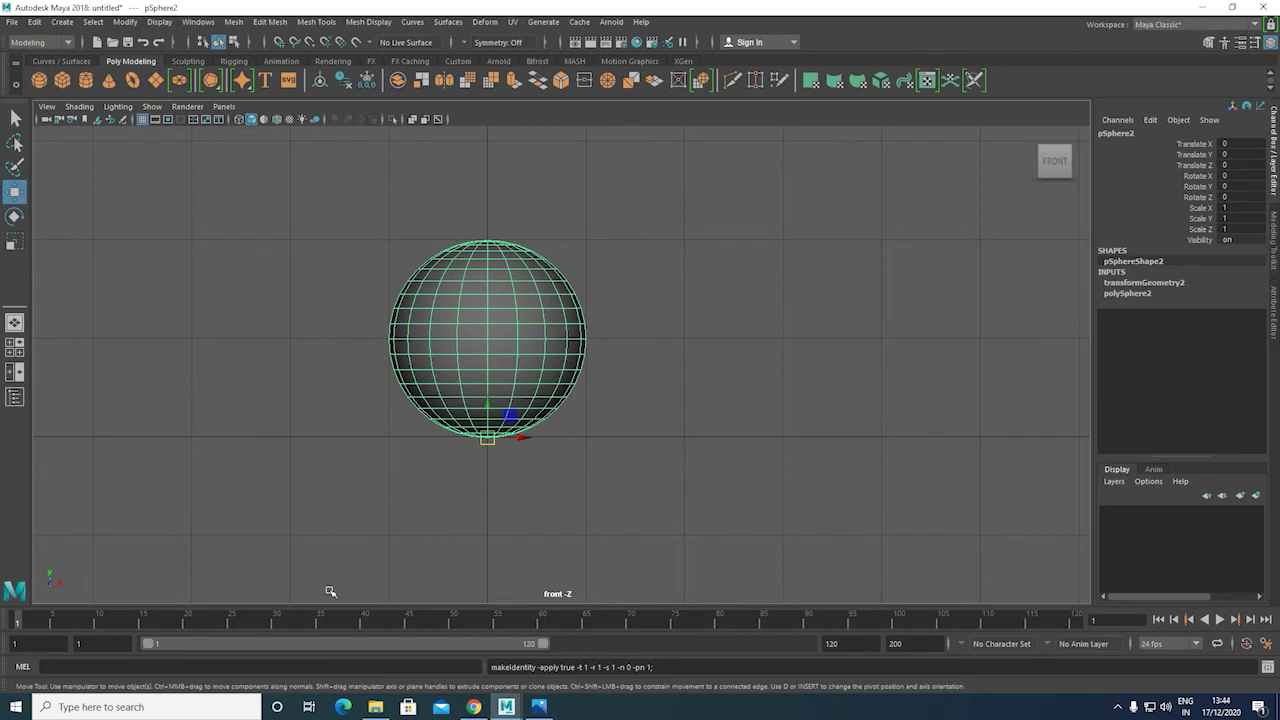
pyautogui.click(18, 623)
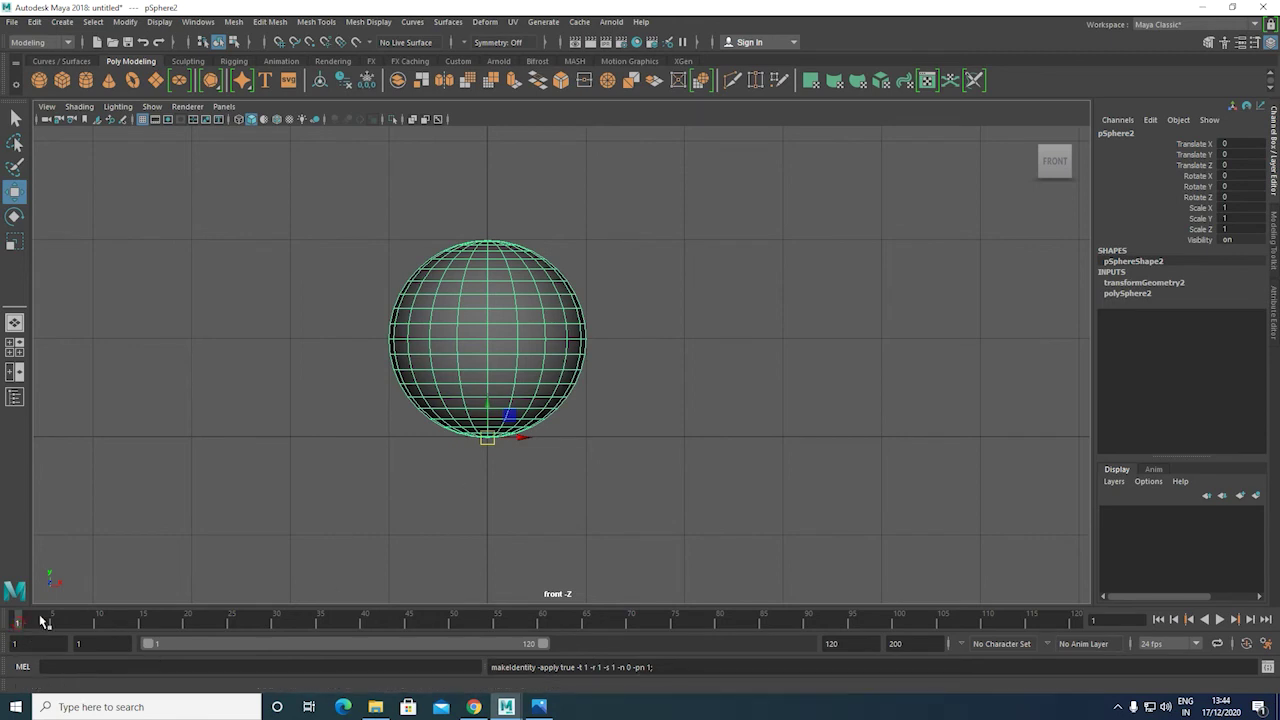
pyautogui.press('s')
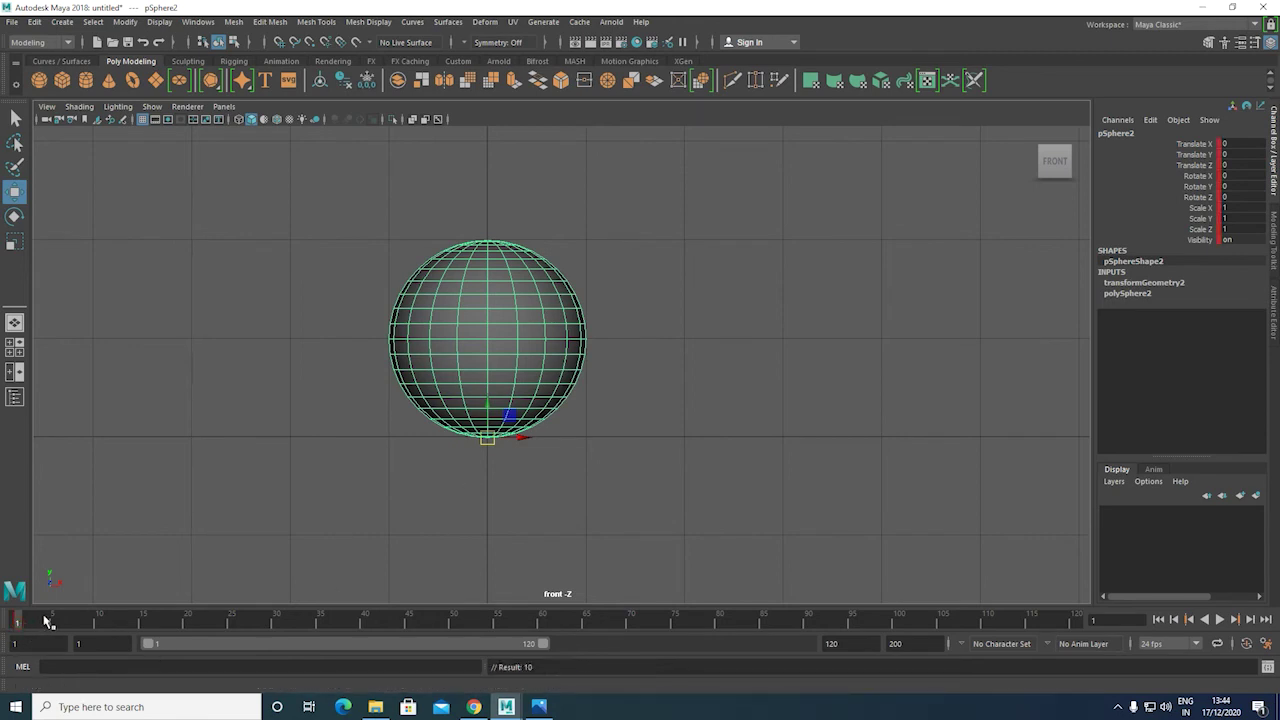
# - At frame 8, squash the second sphere to about Scale Y 0.511, keyframe it, and compare the pose with frame 1
pyautogui.hotkey('alt', 'v')
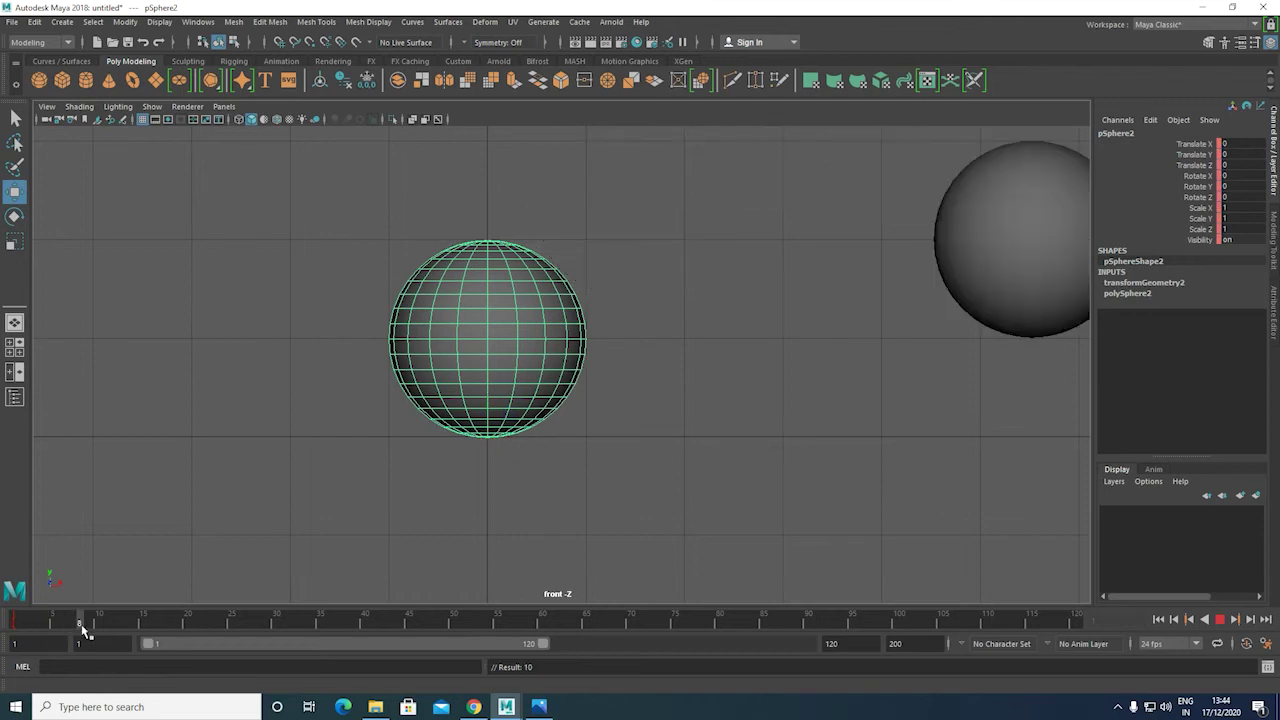
pyautogui.hotkey('alt', 'v')
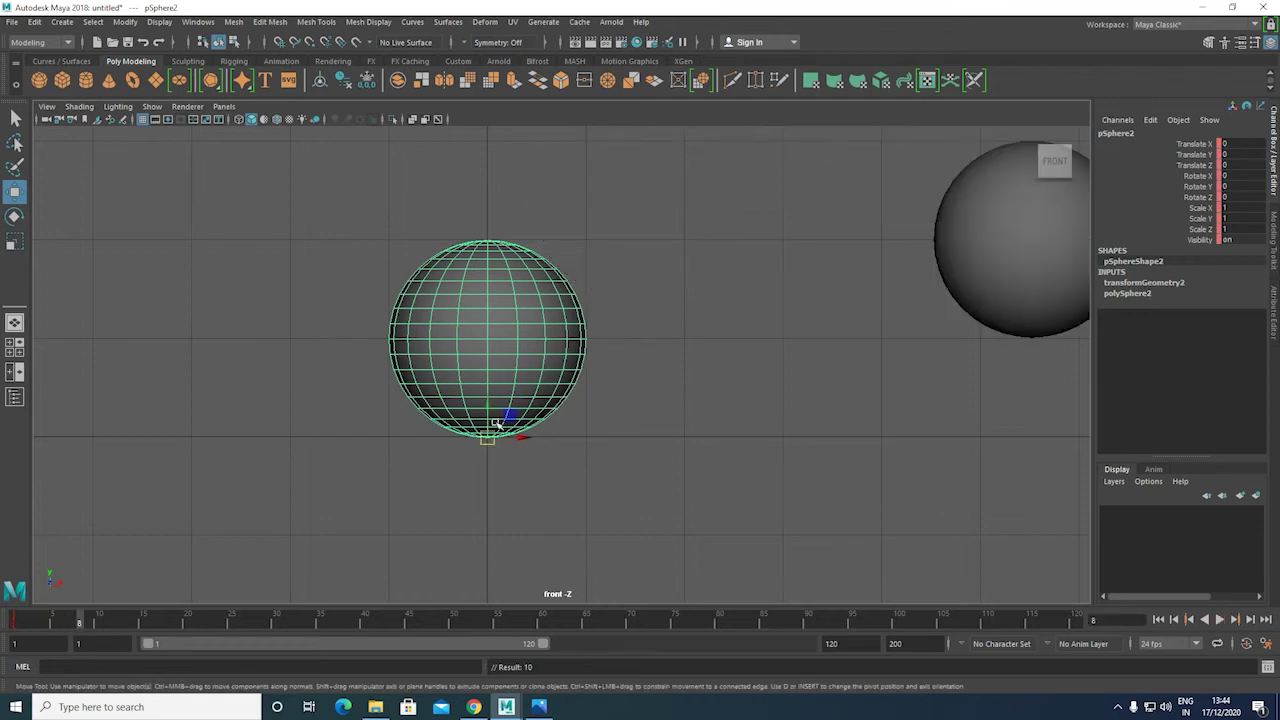
pyautogui.press('r')
pyautogui.moveTo(489, 408); pyautogui.dragTo(490, 423)
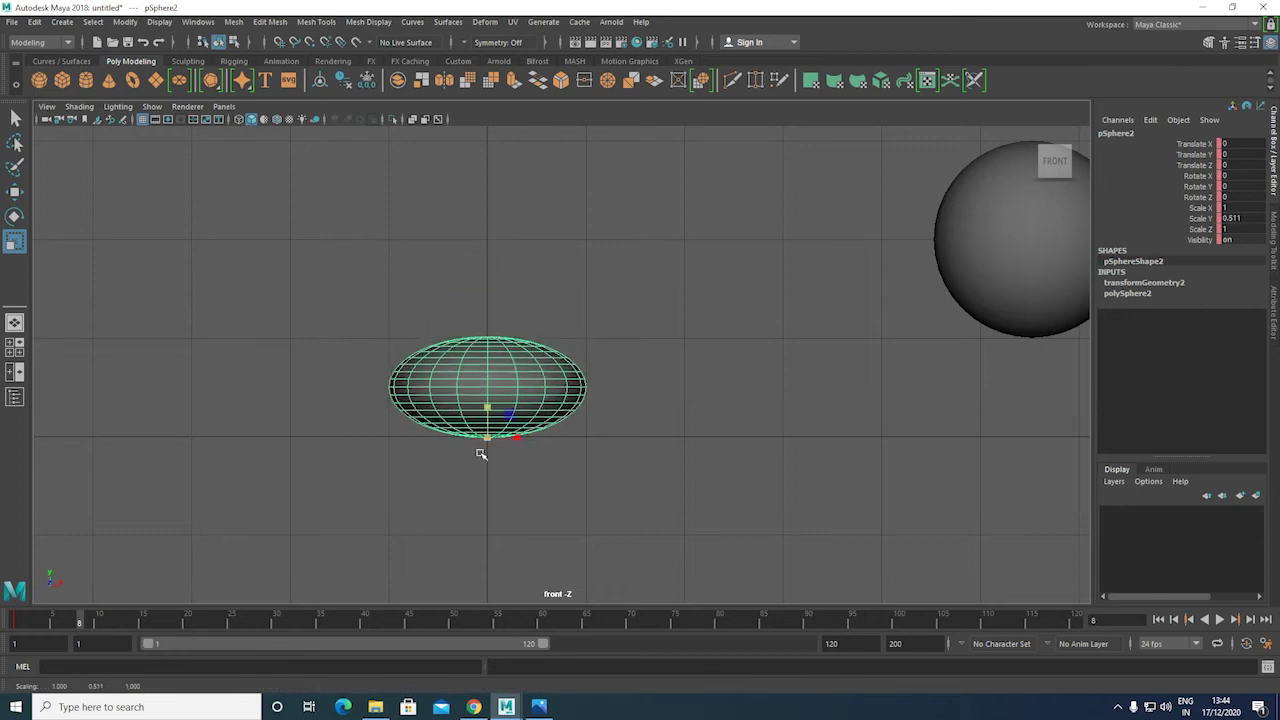
pyautogui.press('s')
pyautogui.click(15, 622)
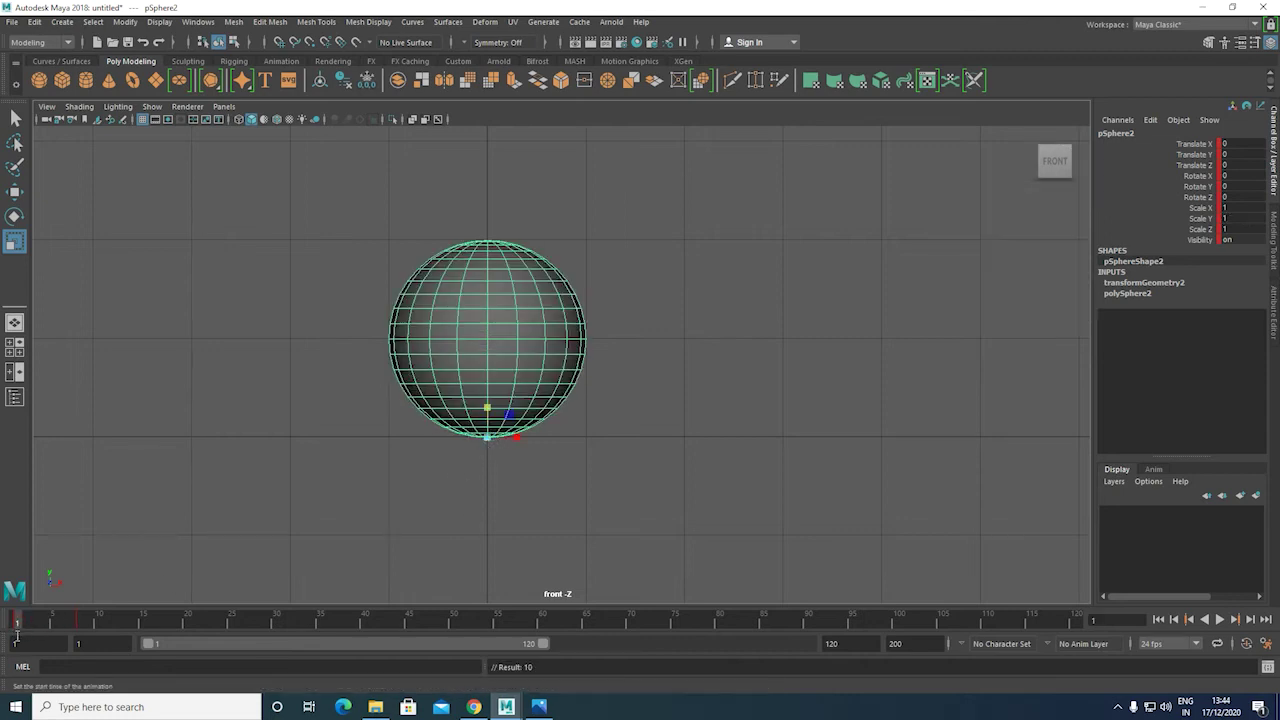
pyautogui.click(80, 622)
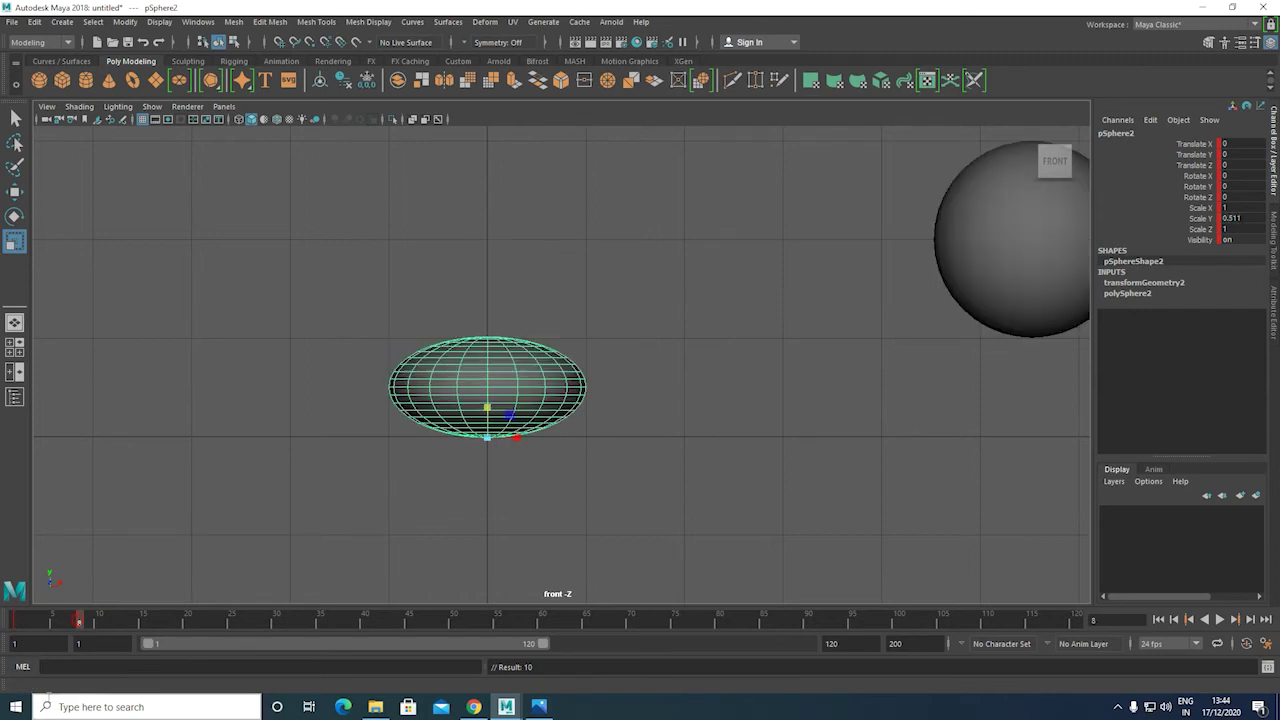
# - At frame 11, move the second sphere to about Translate X 2.853, Y 2.883, stretch it to about Scale Y 1.397, and keyframe it
pyautogui.scroll(-5, 766, 430)
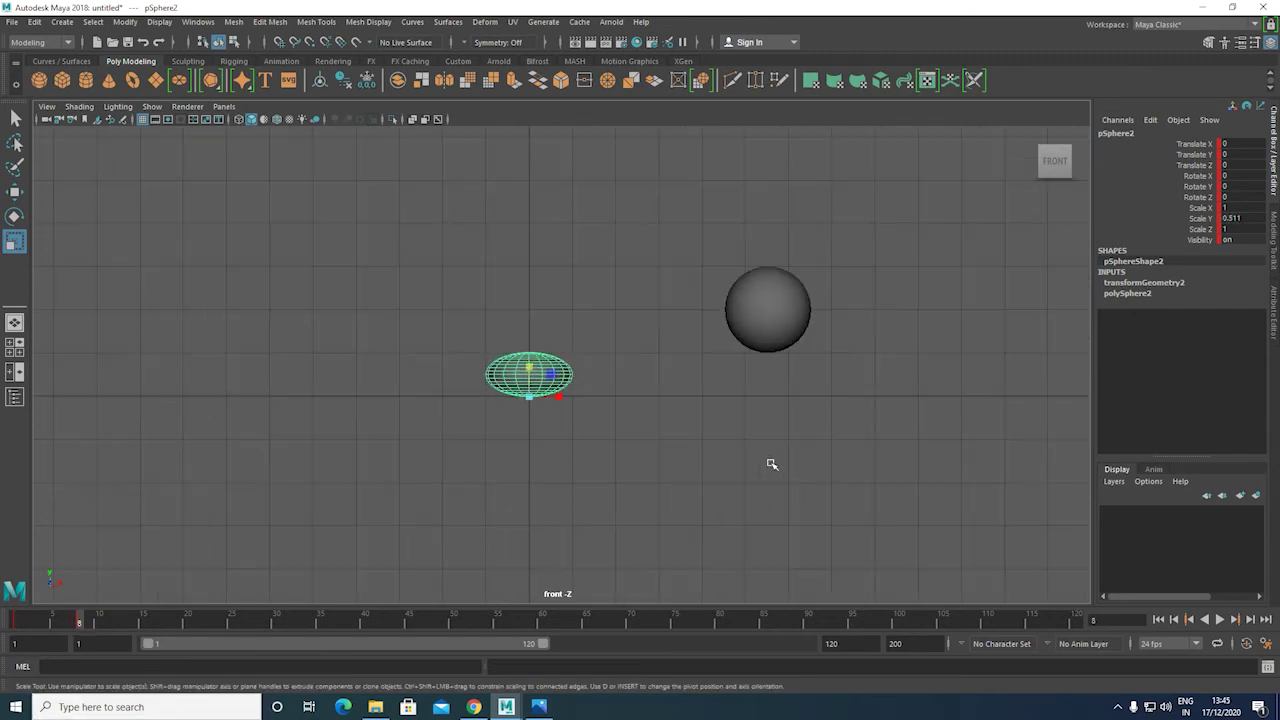
pyautogui.moveTo(86, 626); pyautogui.dragTo(97, 628)
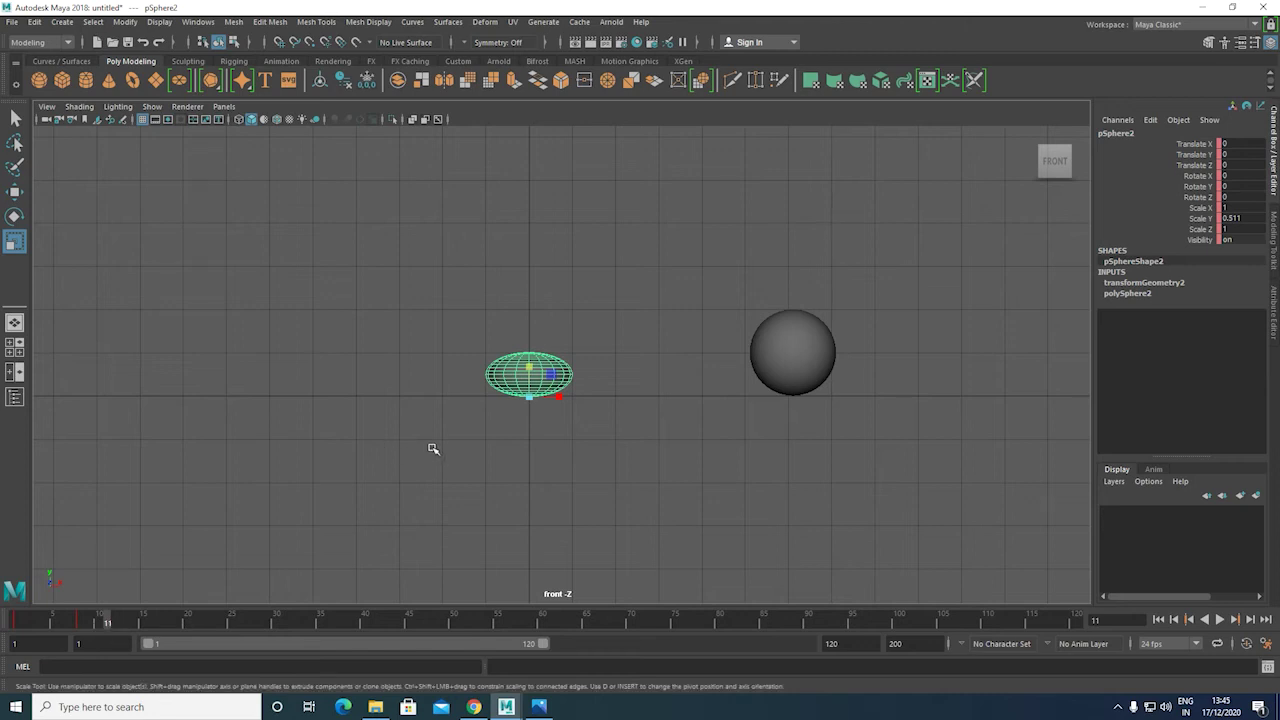
pyautogui.press('w')
pyautogui.moveTo(533, 401); pyautogui.dragTo(650, 188)
pyautogui.press('r')
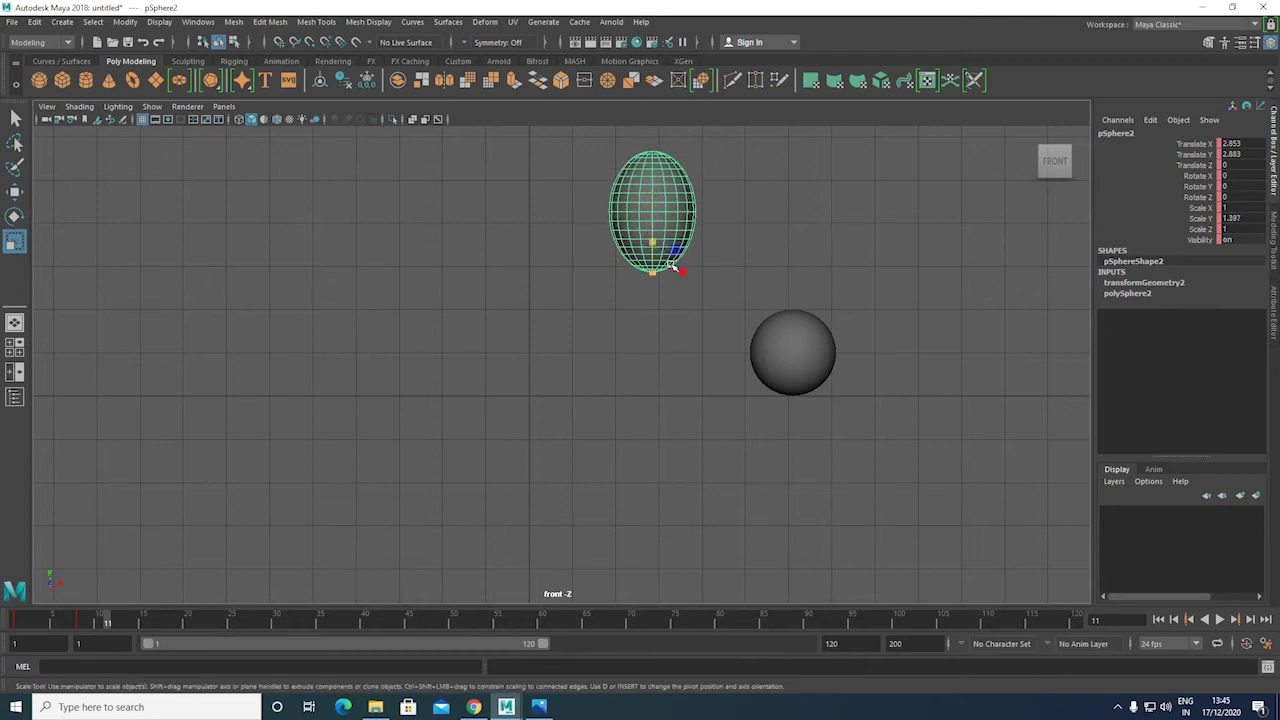
pyautogui.press('s')
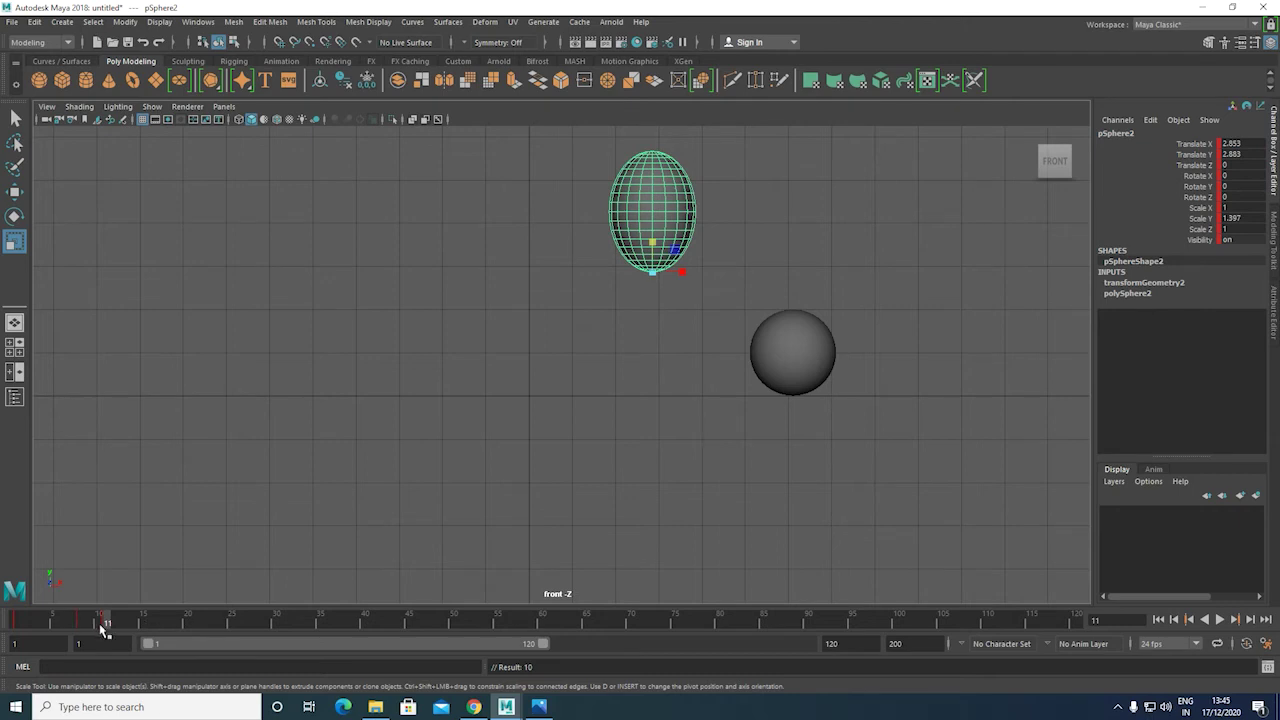
# - At frame 14, land the second sphere at about Translate X 6.091, Y 0.031, aligned with the first, with Scale Y 1, and keyframe it
pyautogui.moveTo(104, 623); pyautogui.dragTo(134, 624)
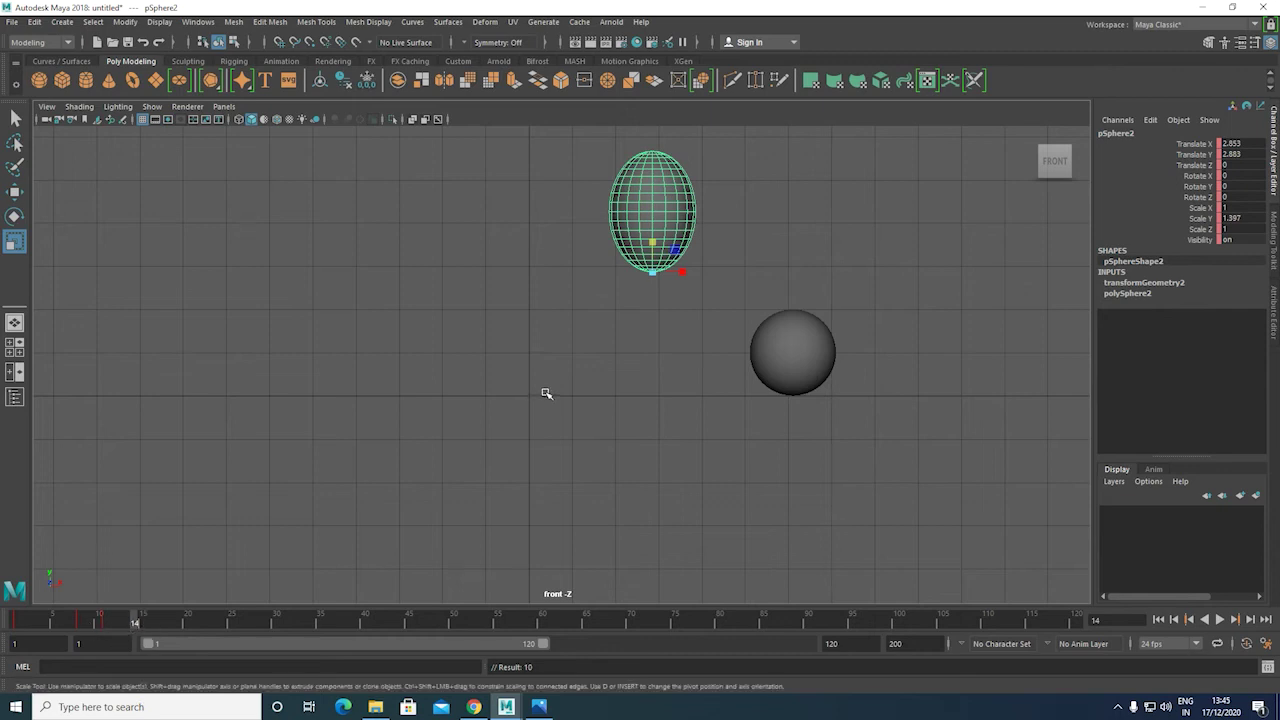
pyautogui.press('w')
pyautogui.moveTo(654, 277); pyautogui.dragTo(789, 400)
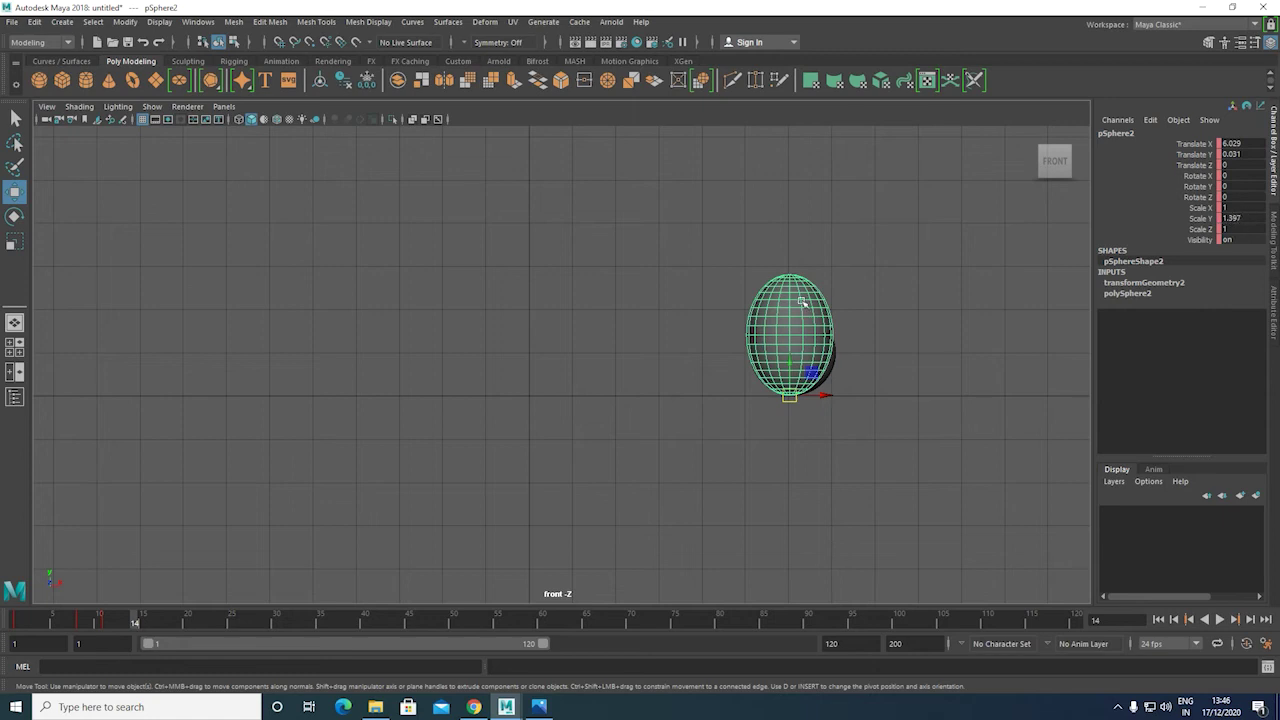
pyautogui.press('r')
pyautogui.moveTo(790, 367); pyautogui.dragTo(793, 370)
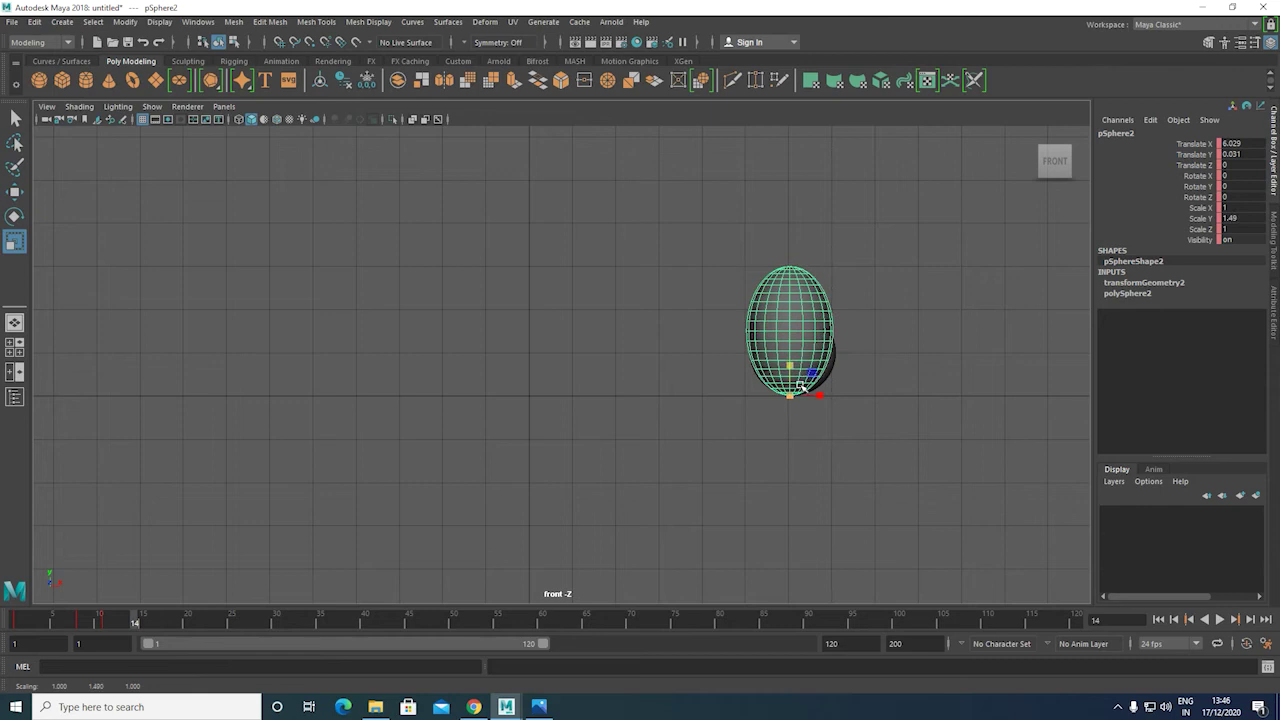
pyautogui.doubleClick(1230, 218)
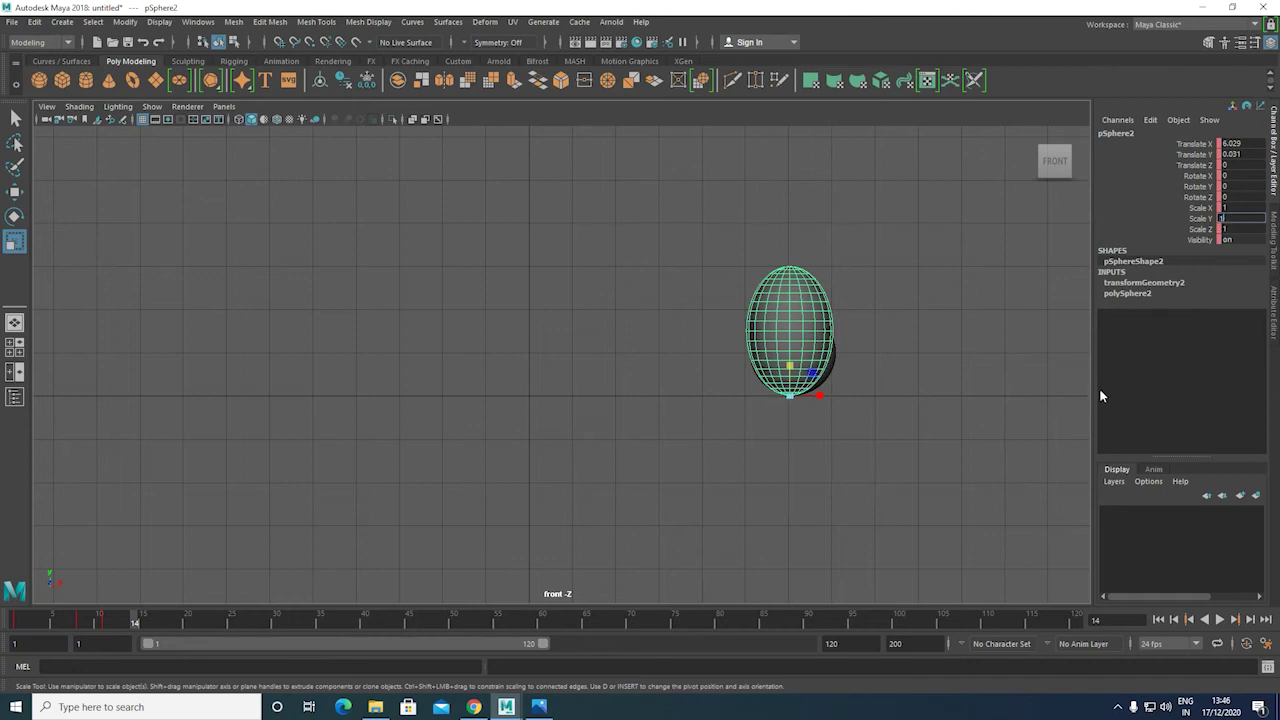
pyautogui.press('Return')
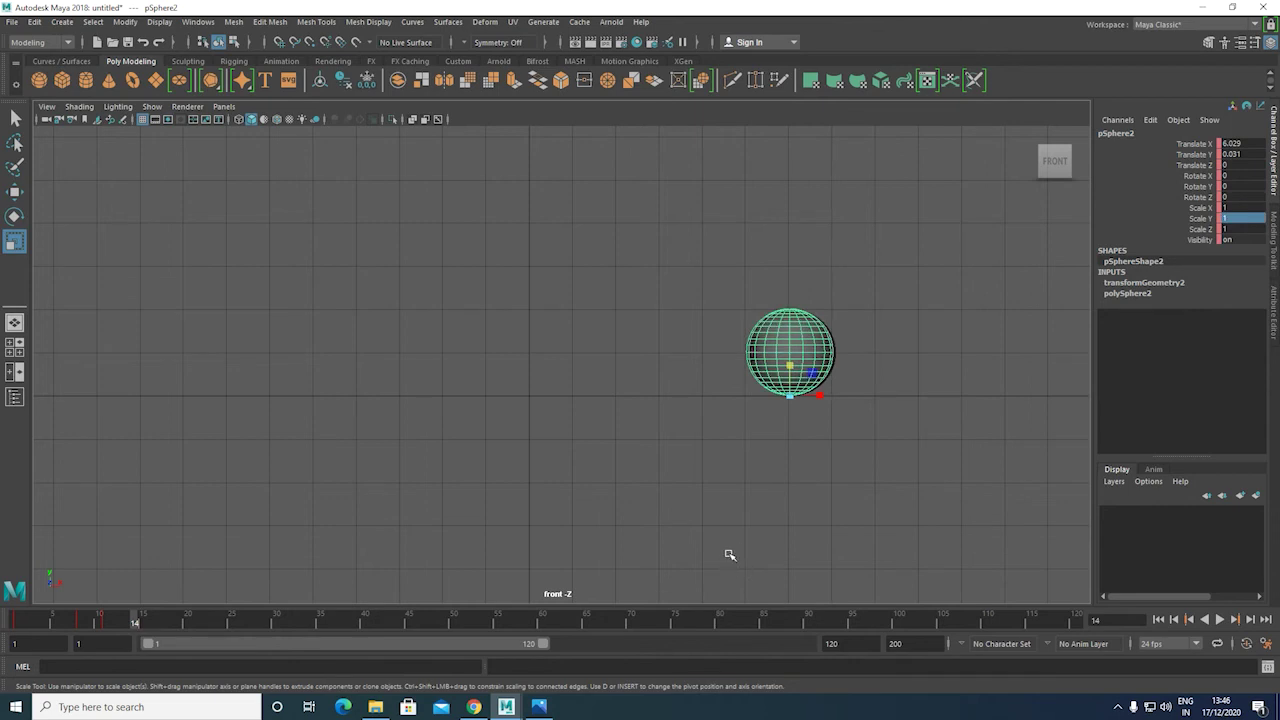
pyautogui.press('w')
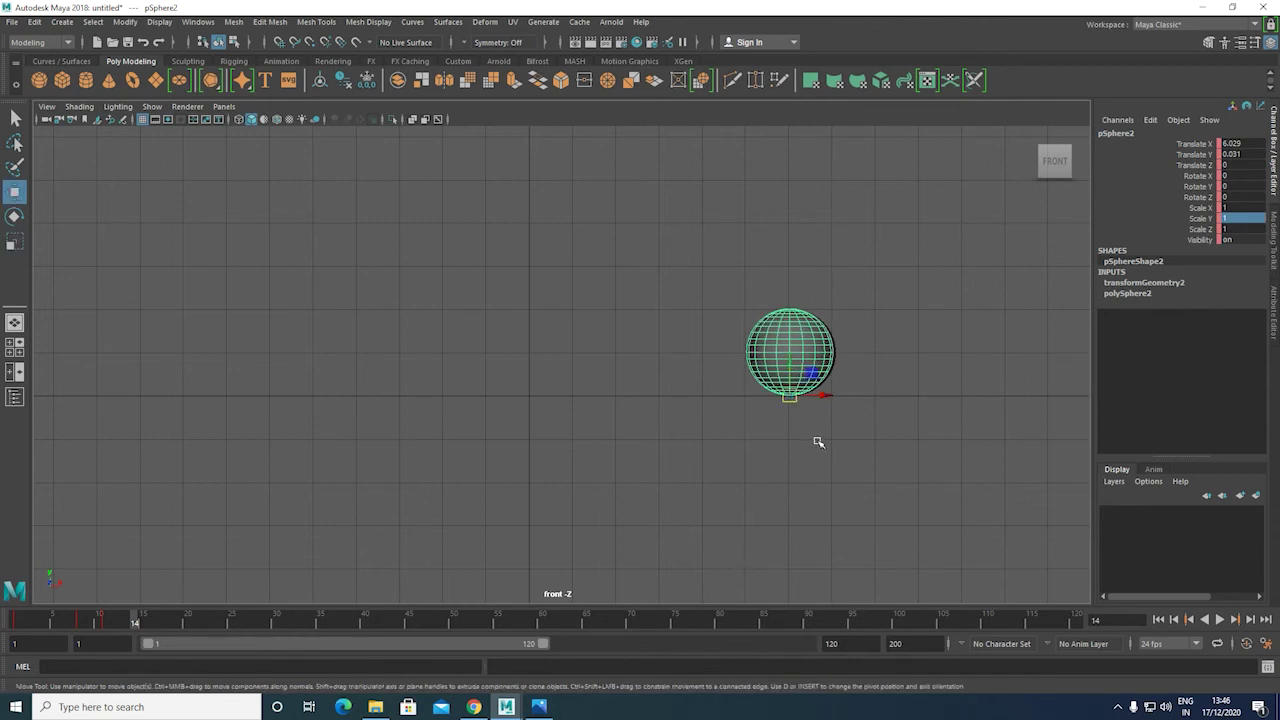
pyautogui.moveTo(825, 398); pyautogui.dragTo(829, 397)
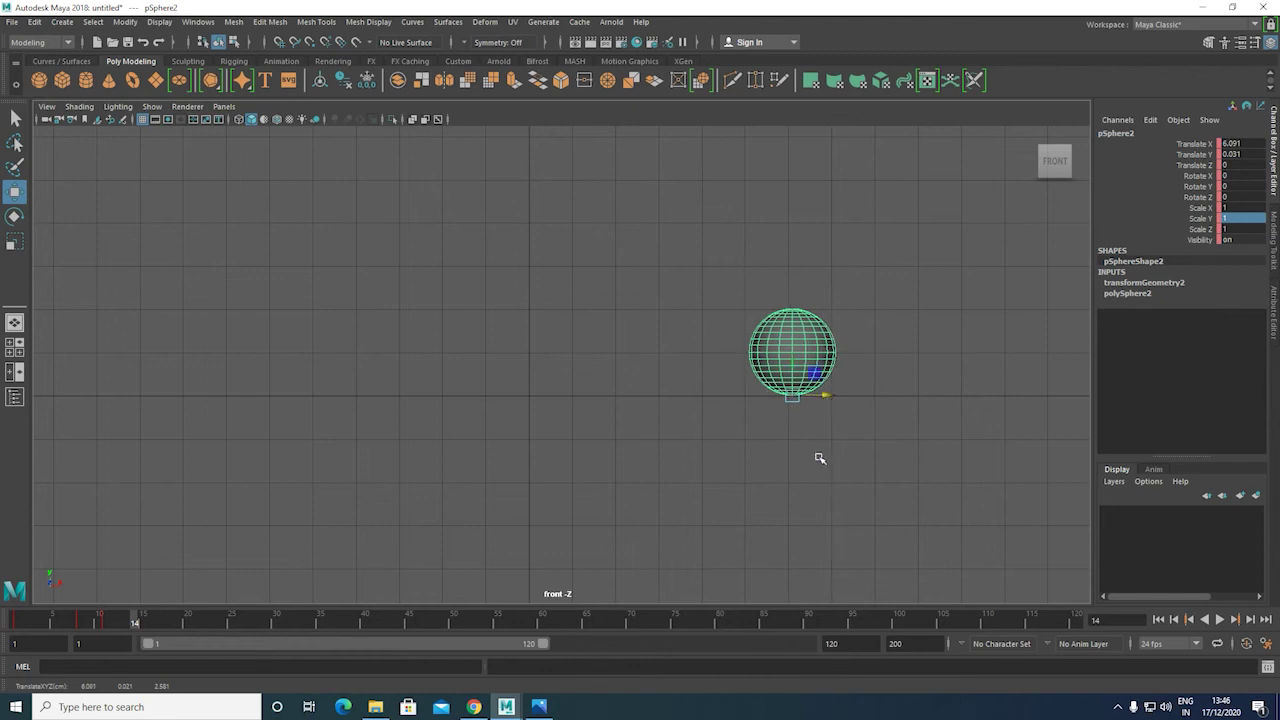
pyautogui.press('s')
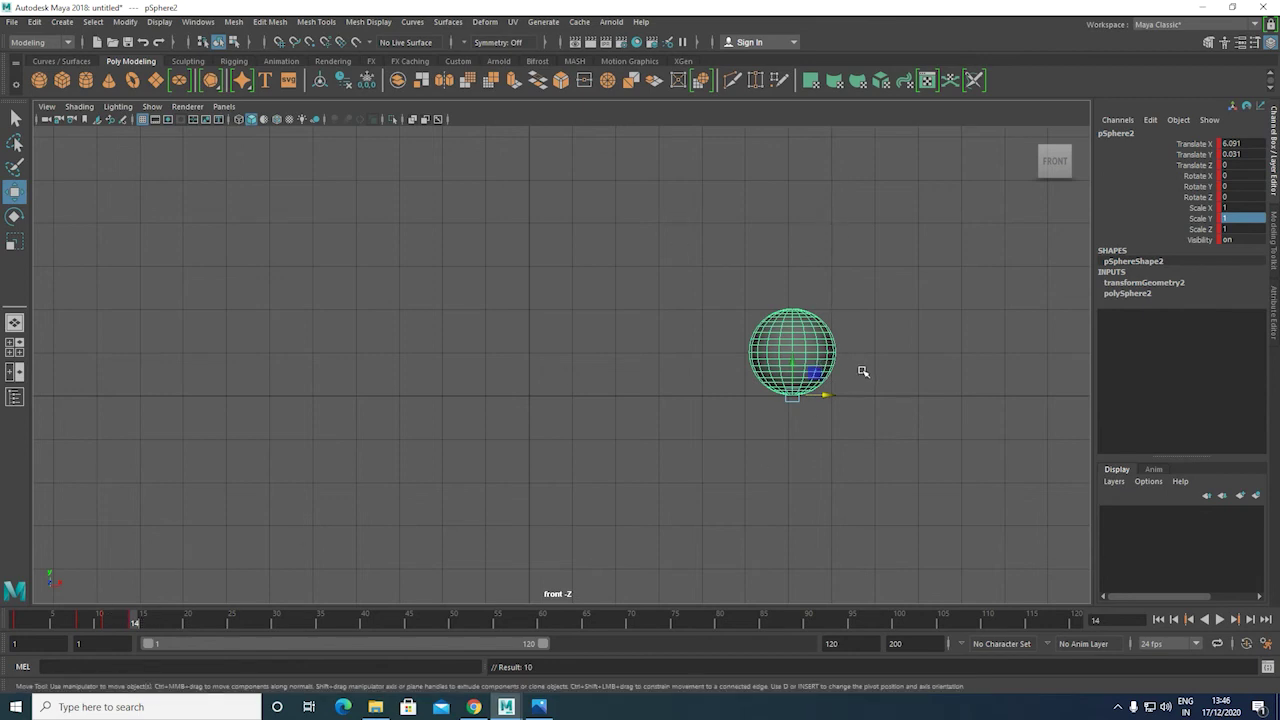
# - At frame 16, squash the landed second sphere to about Scale Y 0.711 and set a keyframe
pyautogui.moveTo(140, 622); pyautogui.dragTo(152, 621)
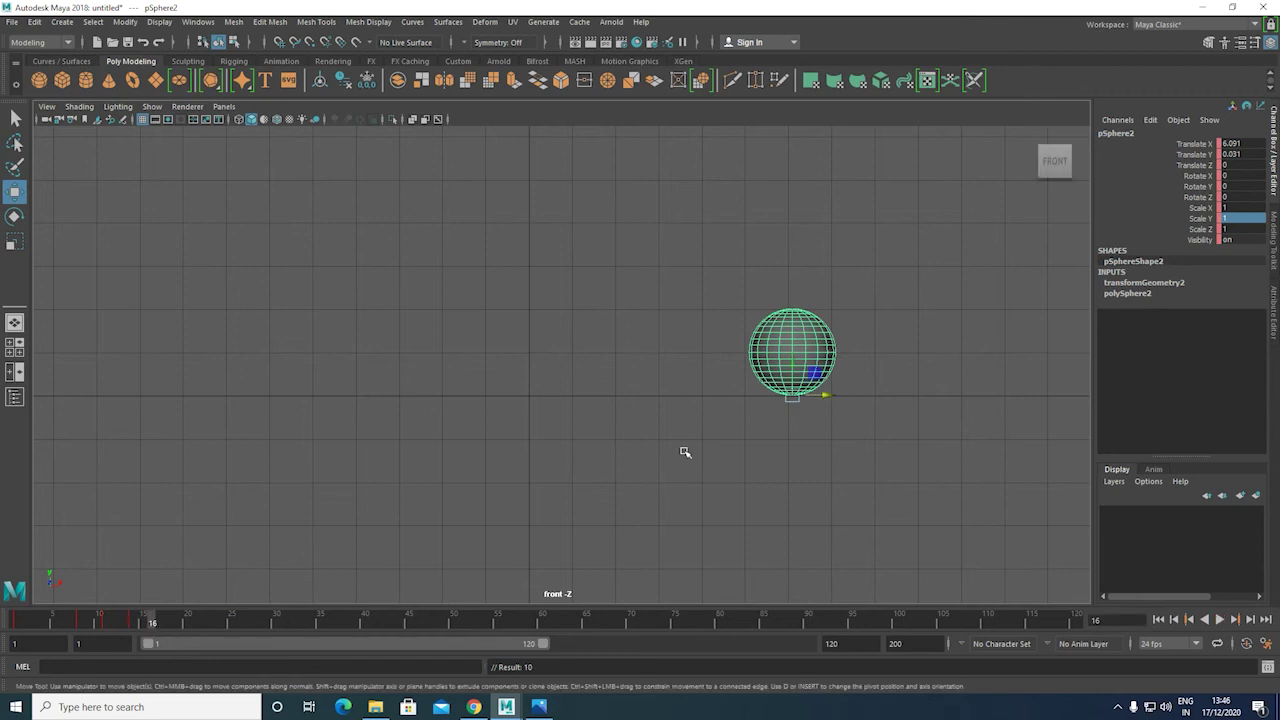
pyautogui.press('e')
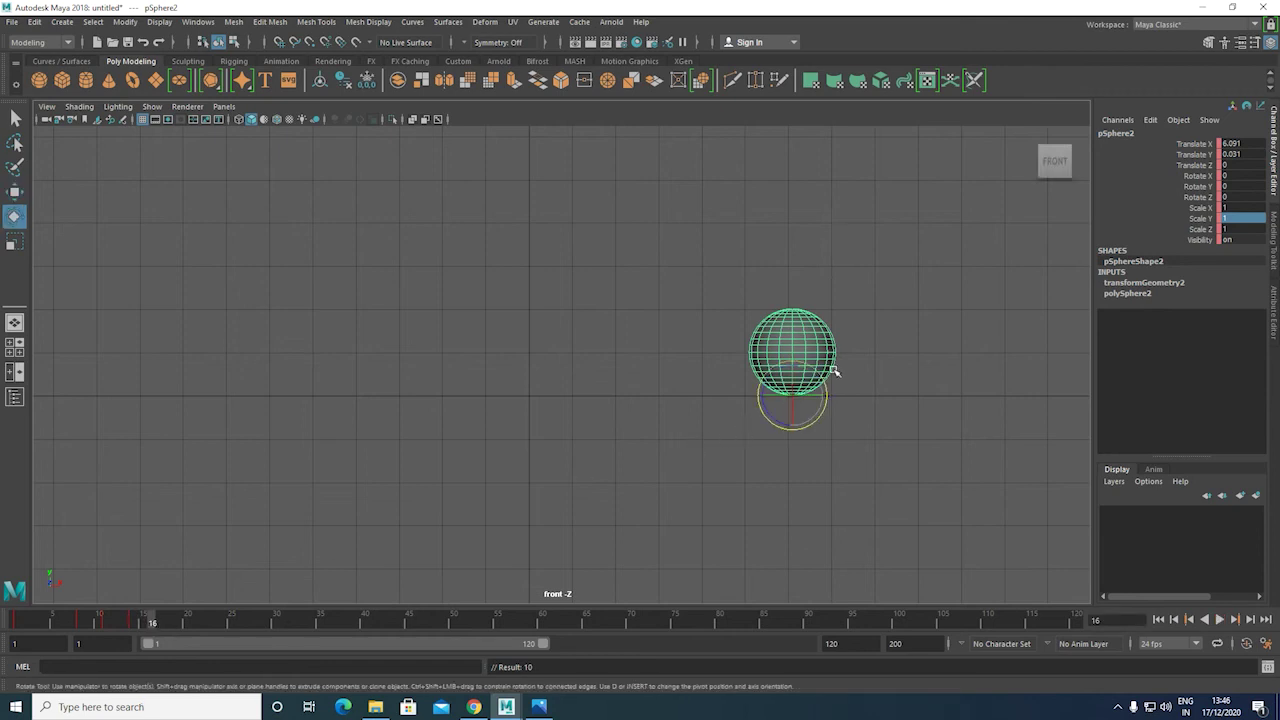
pyautogui.press('r')
pyautogui.moveTo(803, 363); pyautogui.dragTo(797, 375)
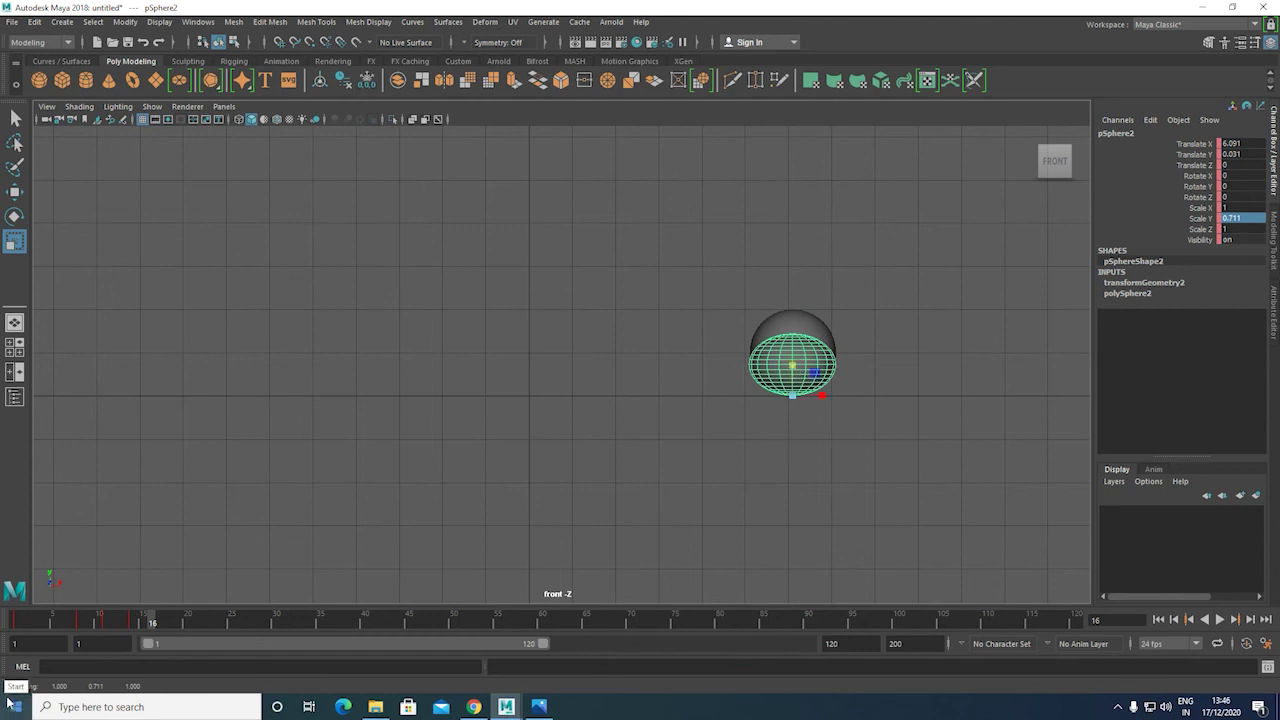
pyautogui.press('s')
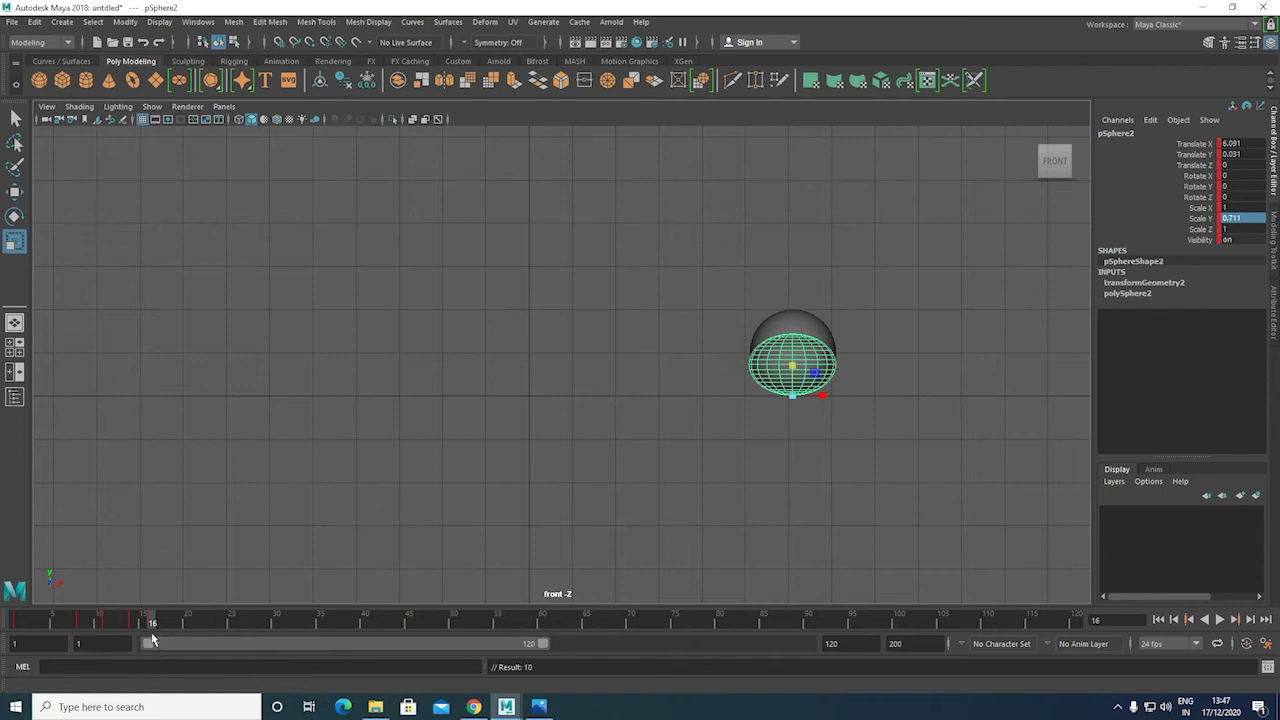
# - At frame 18, restore the second sphere to Scale Y 1 and set a keyframe
pyautogui.moveTo(152, 627); pyautogui.dragTo(169, 623)
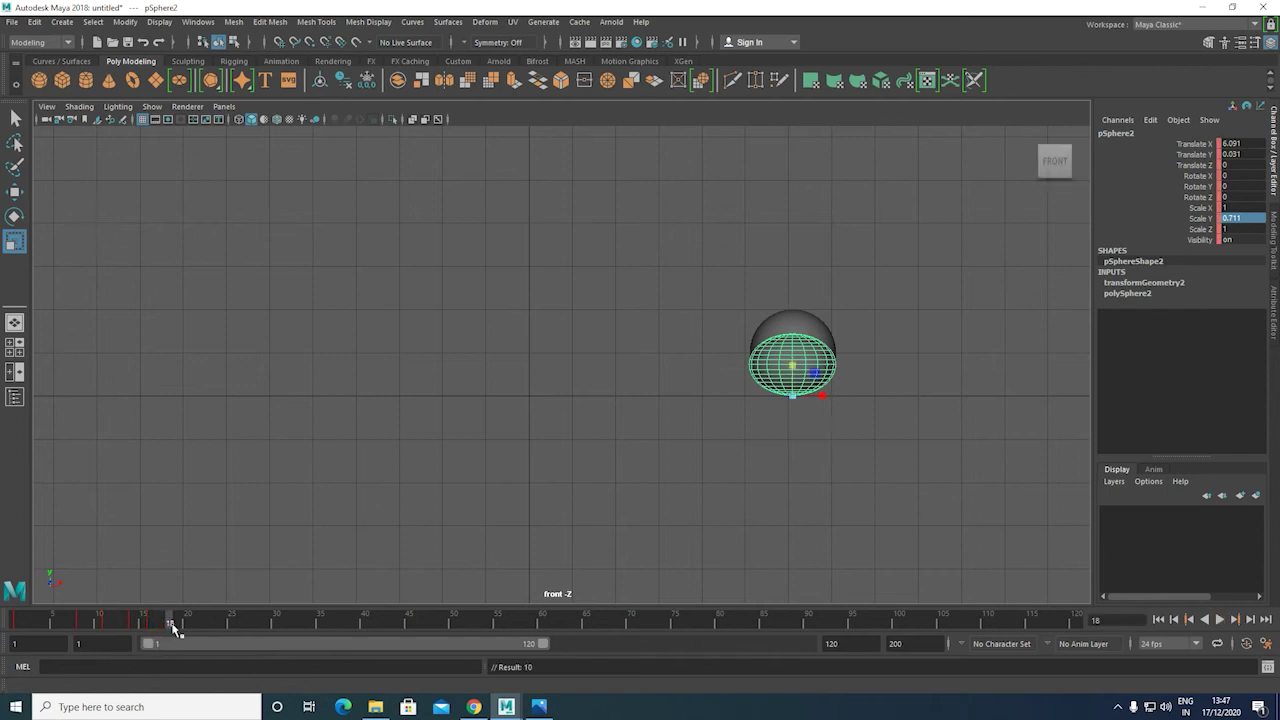
pyautogui.click(1238, 218)
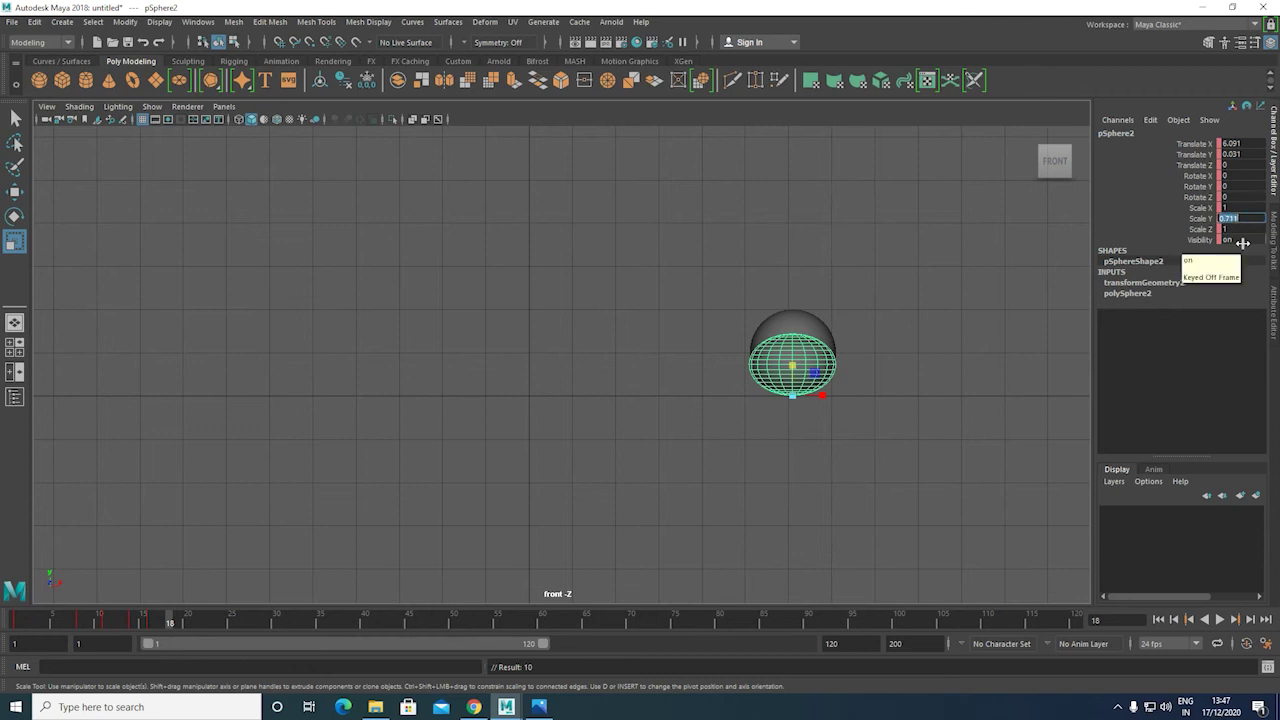
pyautogui.write('1')
pyautogui.press('Return')
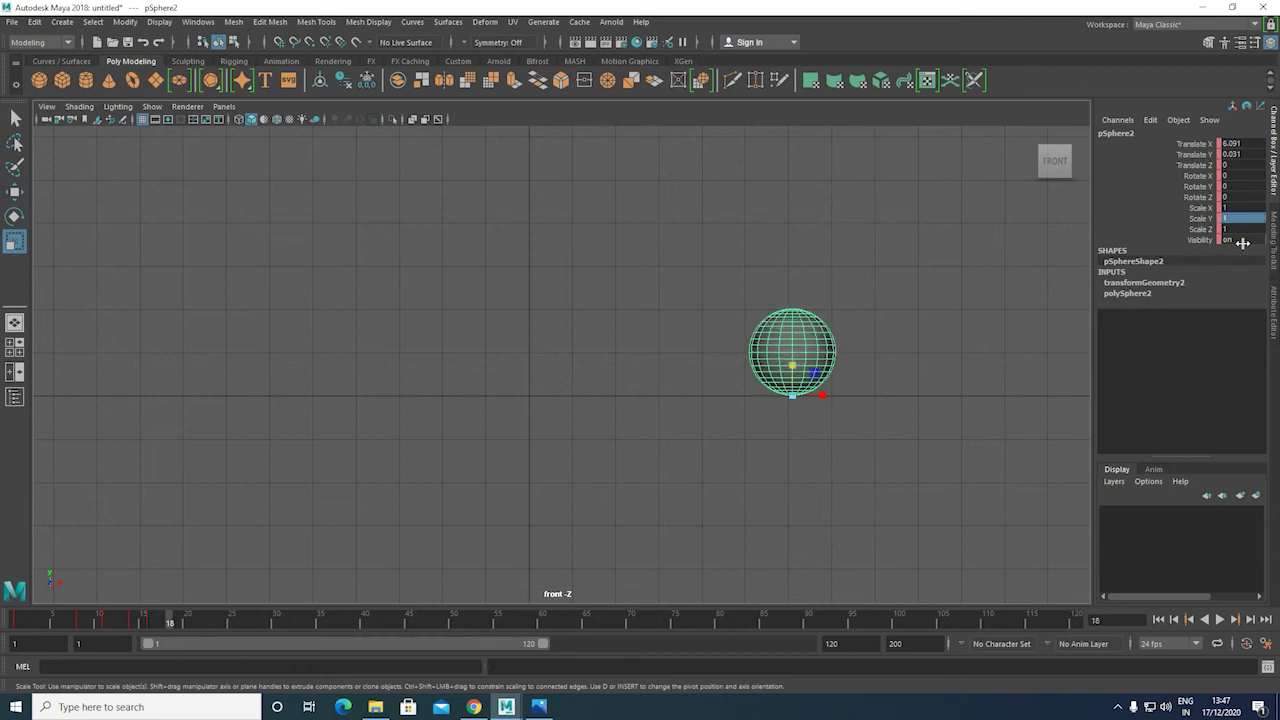
pyautogui.press('s')
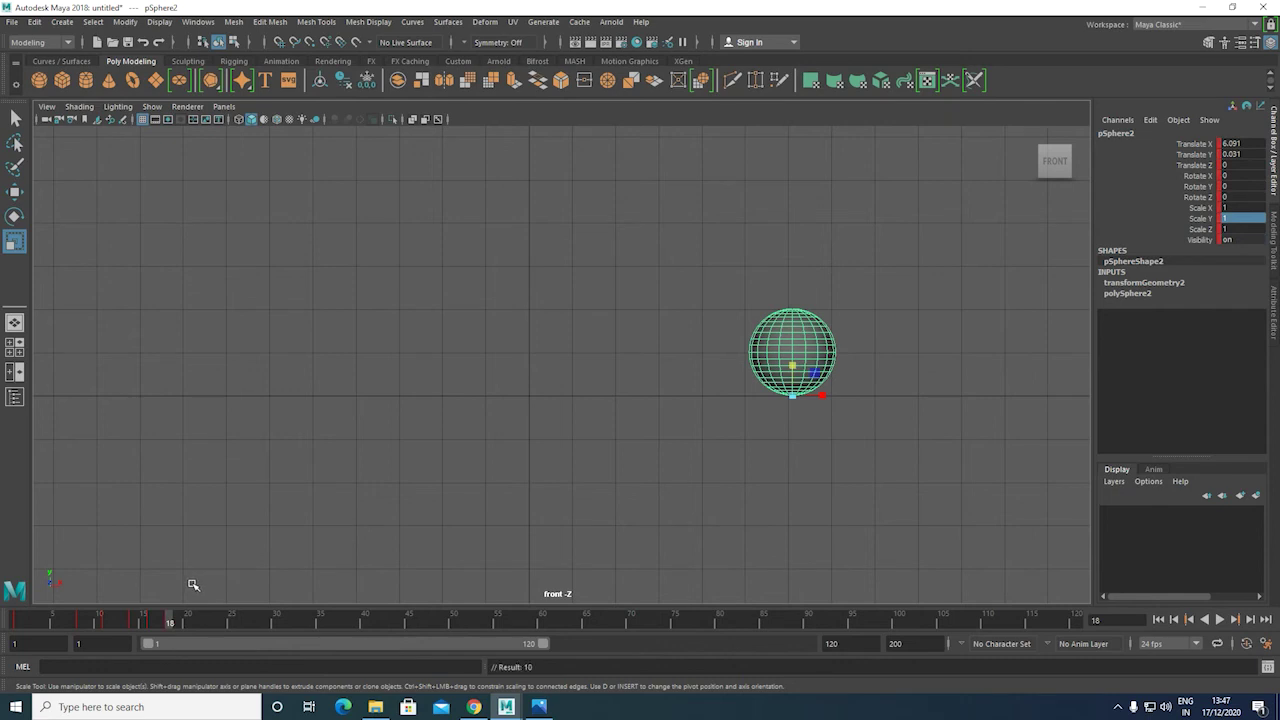
# - Return to frame 1 in the perspective view and set the playback range to end at frame 25
pyautogui.moveTo(170, 621); pyautogui.dragTo(16, 616)
pyautogui.press('space')
pyautogui.press('space')
pyautogui.keyDown('alt'); pyautogui.moveTo(766, 420); pyautogui.dragTo(709, 449); pyautogui.keyUp('alt')
pyautogui.scroll(-4, 695, 466)
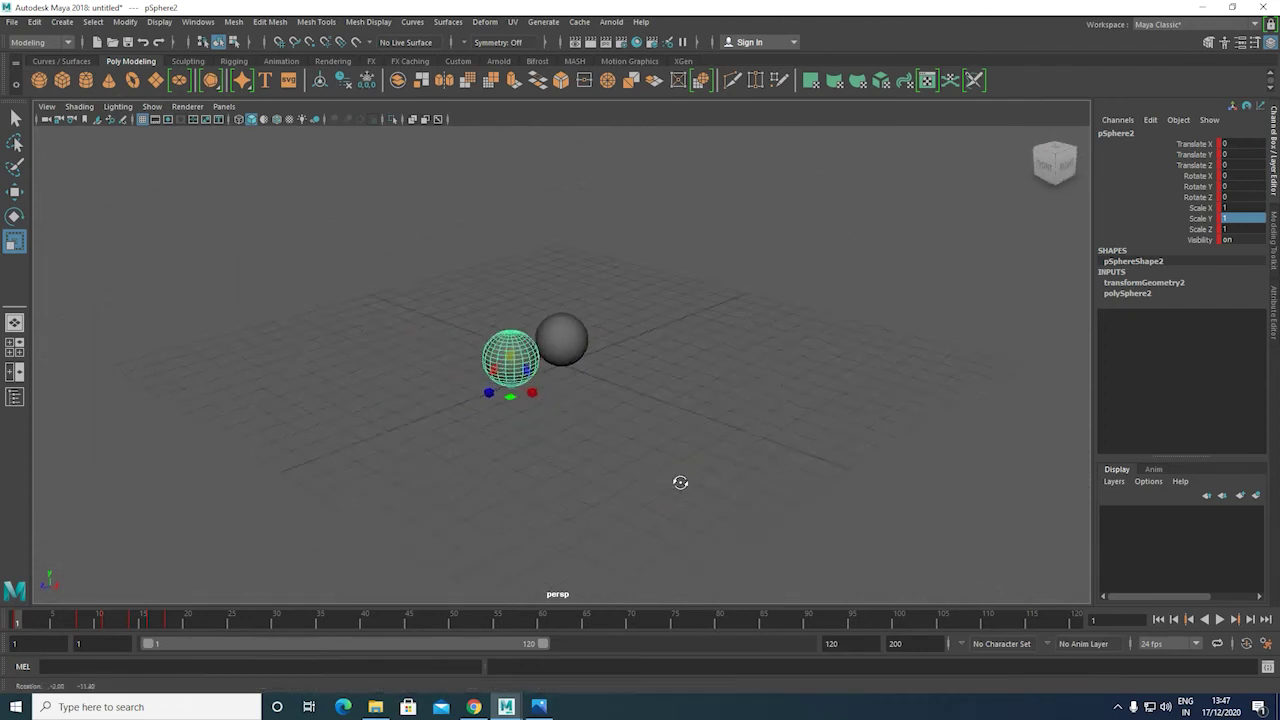
pyautogui.doubleClick(858, 645)
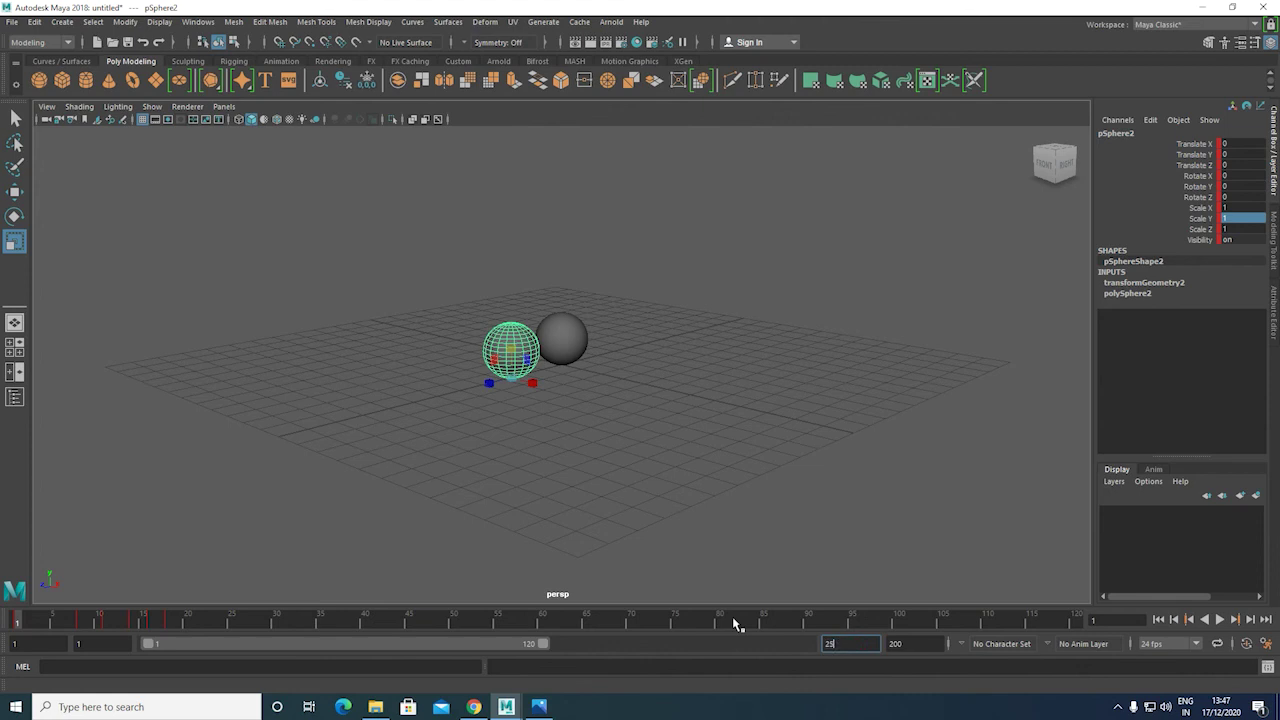
pyautogui.press('Return')
pyautogui.moveTo(850, 644); pyautogui.dragTo(812, 644)
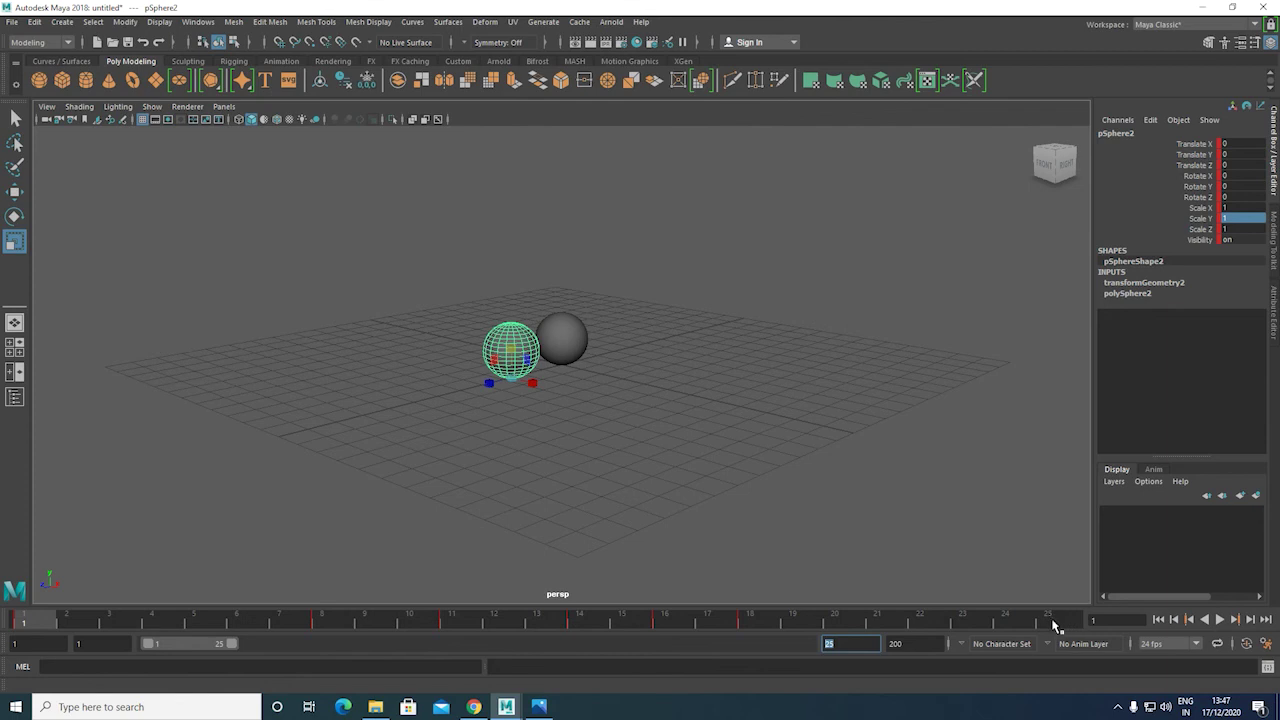
# - Play the animation with nothing selected and compare the two jumping balls from several angles in the perspective view
pyautogui.click(743, 621)
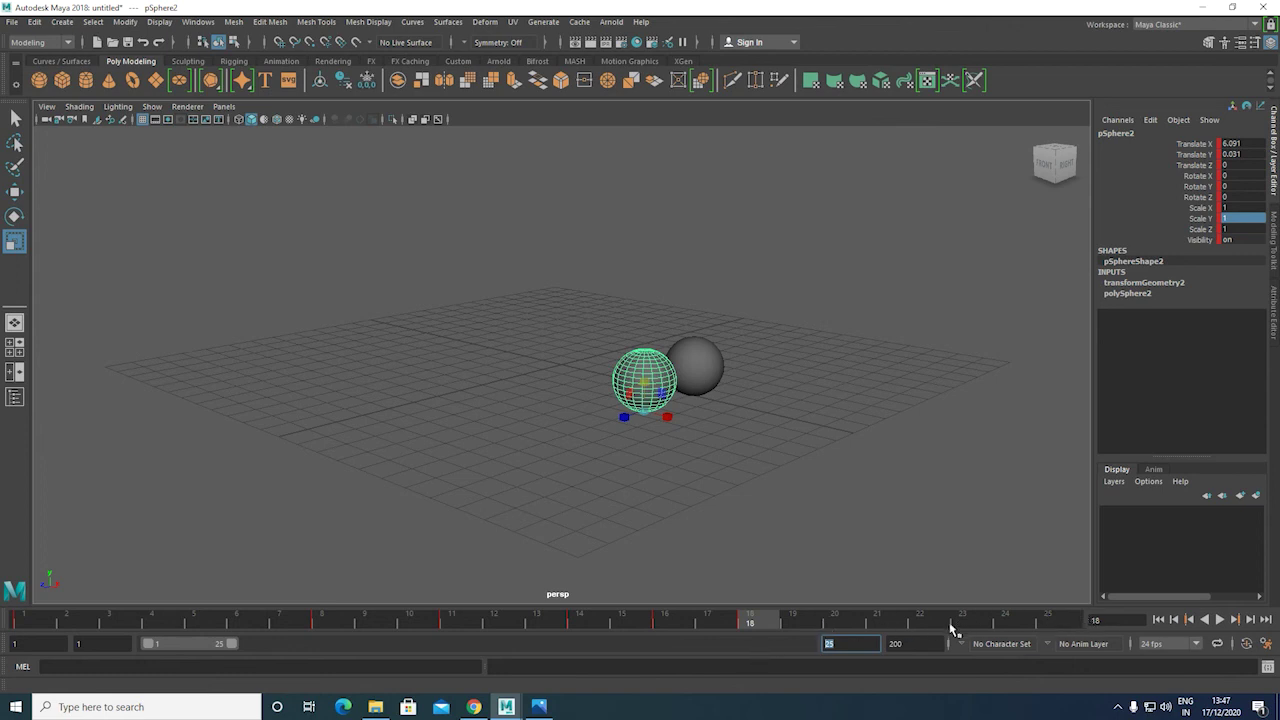
pyautogui.click(1220, 621)
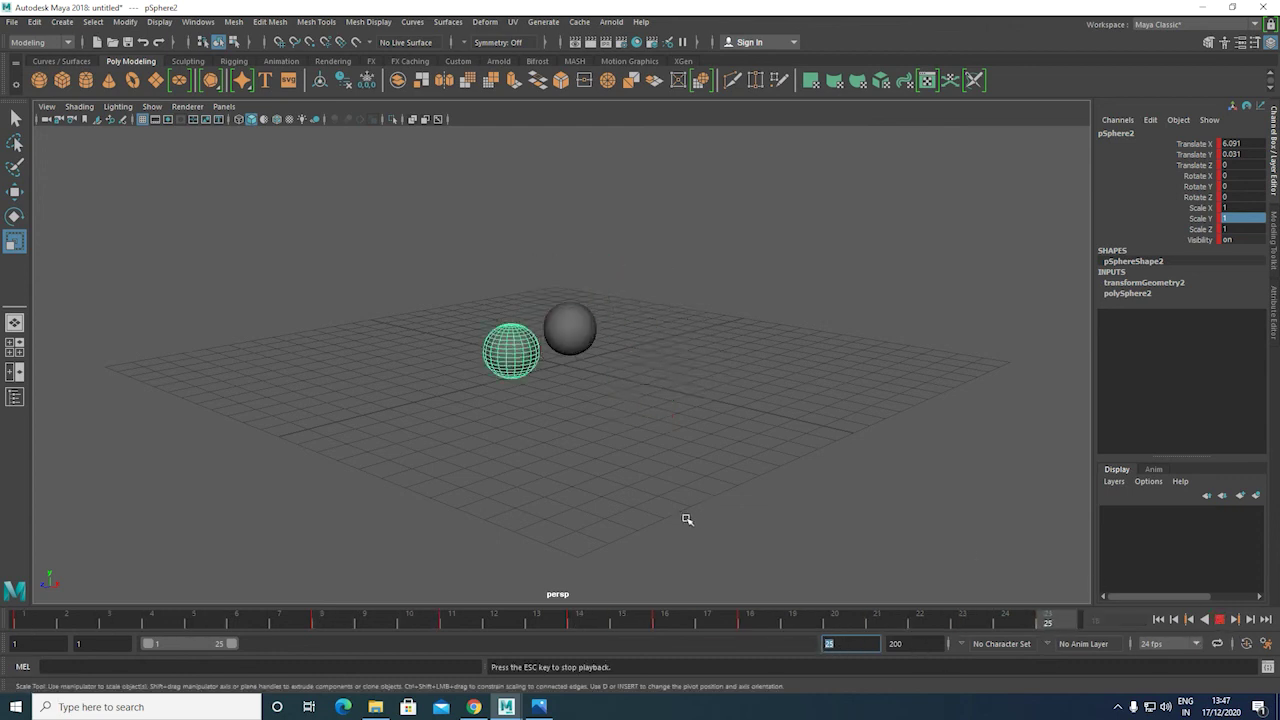
pyautogui.click(833, 481)
pyautogui.keyDown('alt'); pyautogui.moveTo(716, 521); pyautogui.dragTo(765, 489); pyautogui.keyUp('alt')
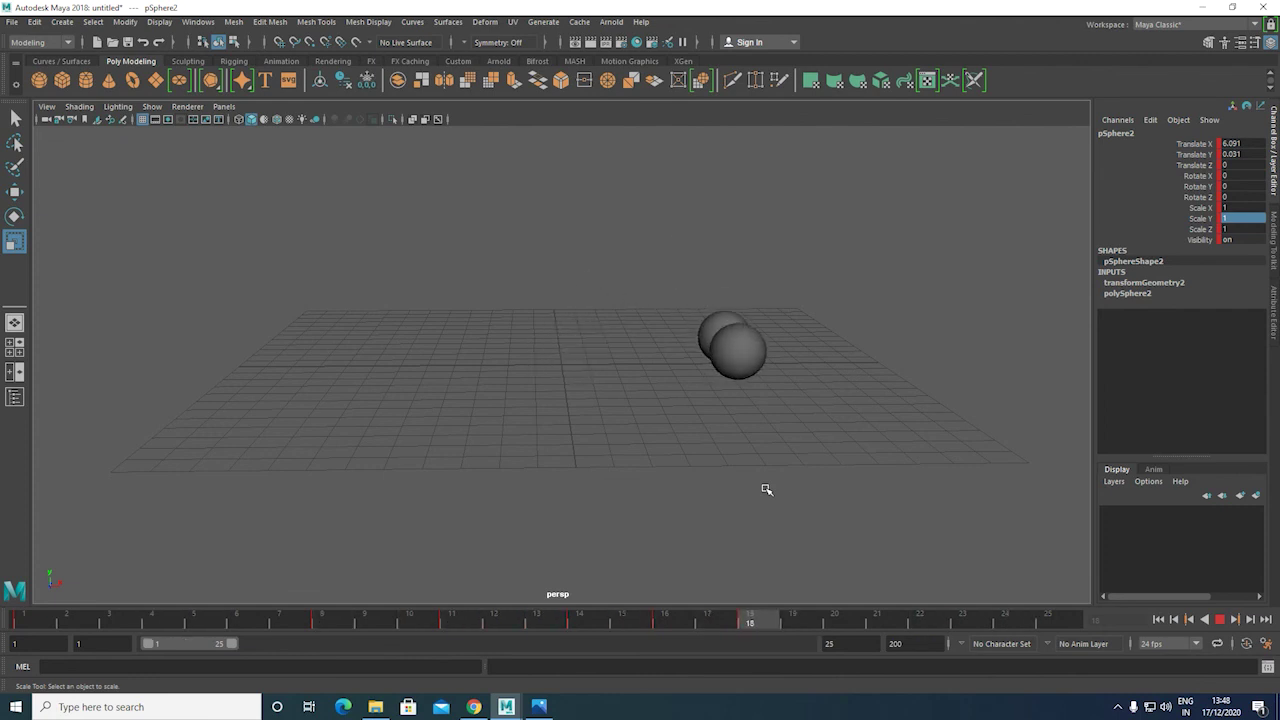
pyautogui.keyDown('alt'); pyautogui.moveTo(694, 480); pyautogui.dragTo(726, 490); pyautogui.keyUp('alt')
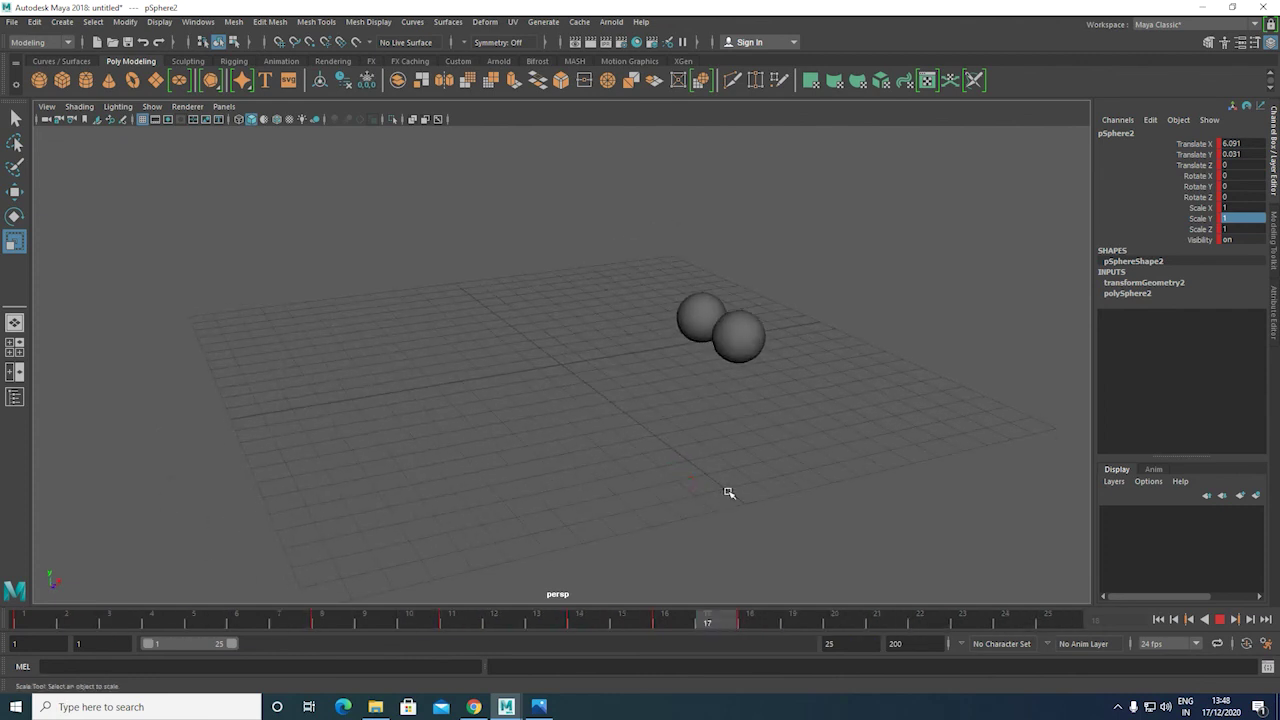